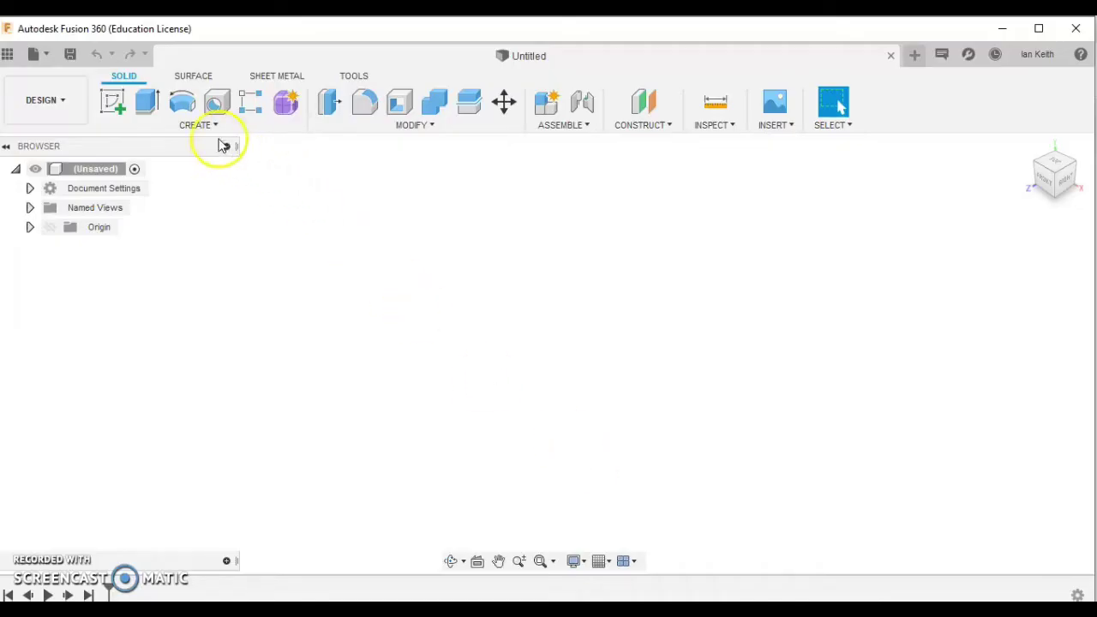
# Start a sketch on the bottom origin plane and view it head-on with Look At.
pyautogui.click(115, 101)
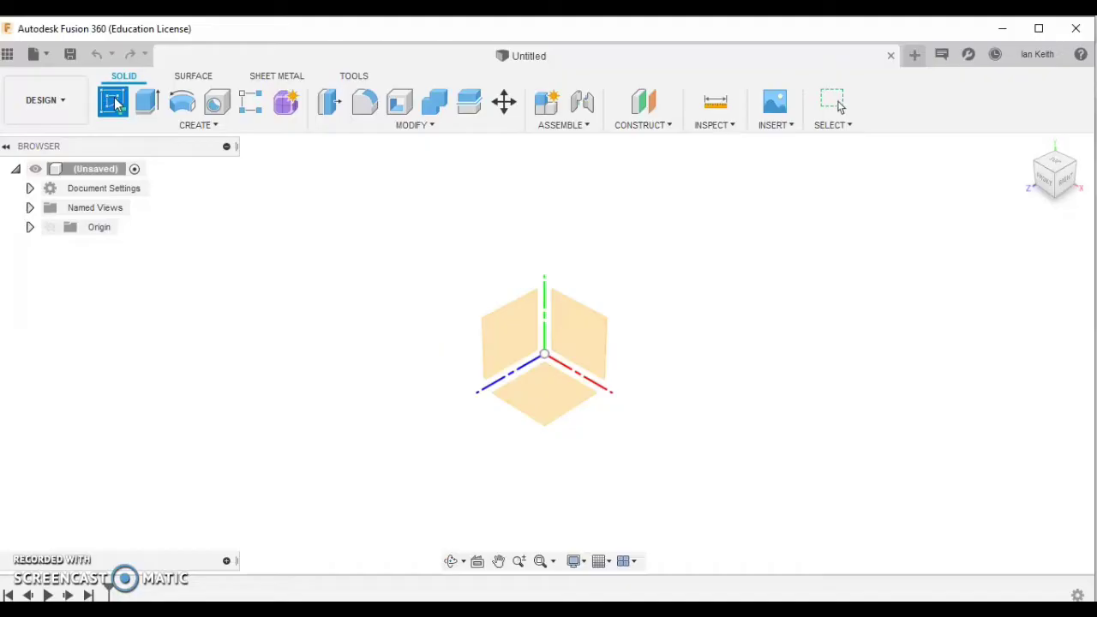
pyautogui.moveTo(493, 369); pyautogui.dragTo(532, 394)
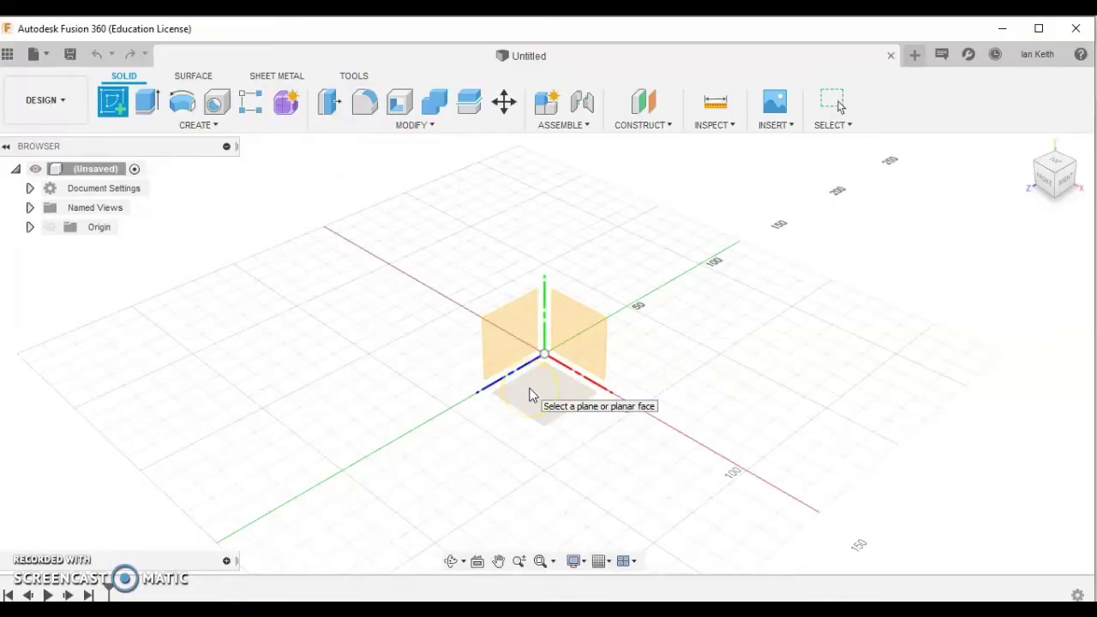
pyautogui.click(530, 394)
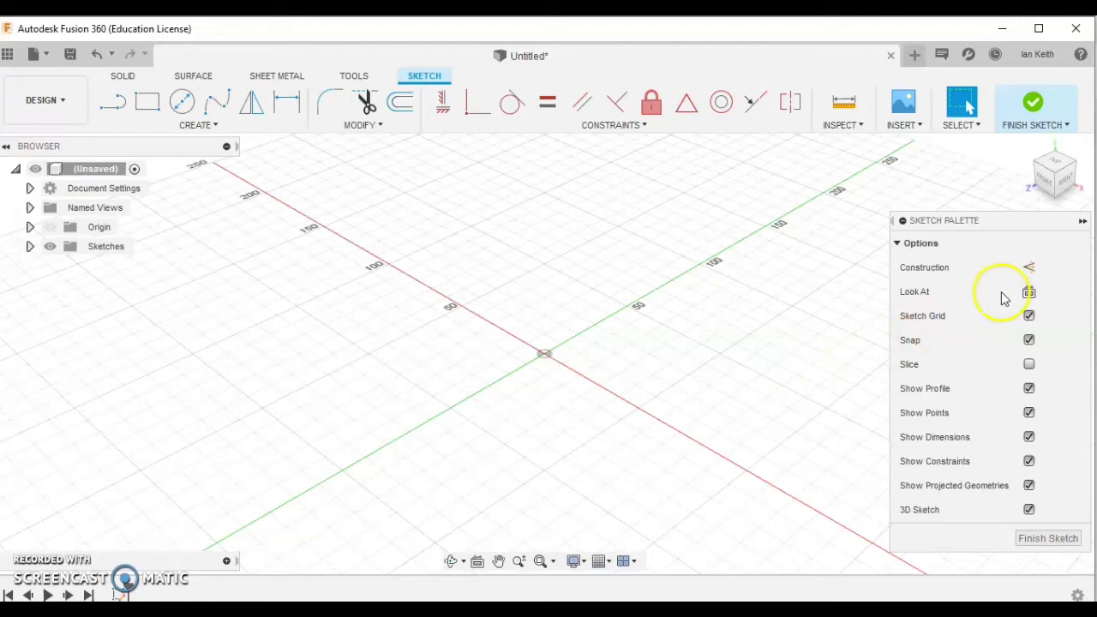
pyautogui.click(1029, 294)
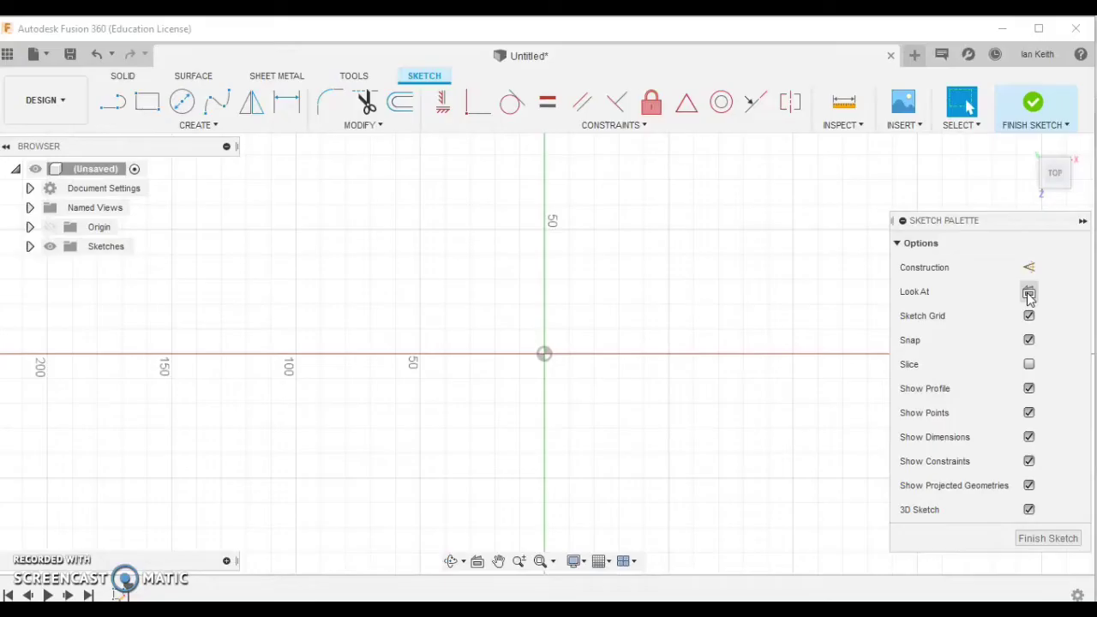
# Place a 100 mm Center Diameter Circle on the origin, then finish the sketch.
pyautogui.click(181, 102)
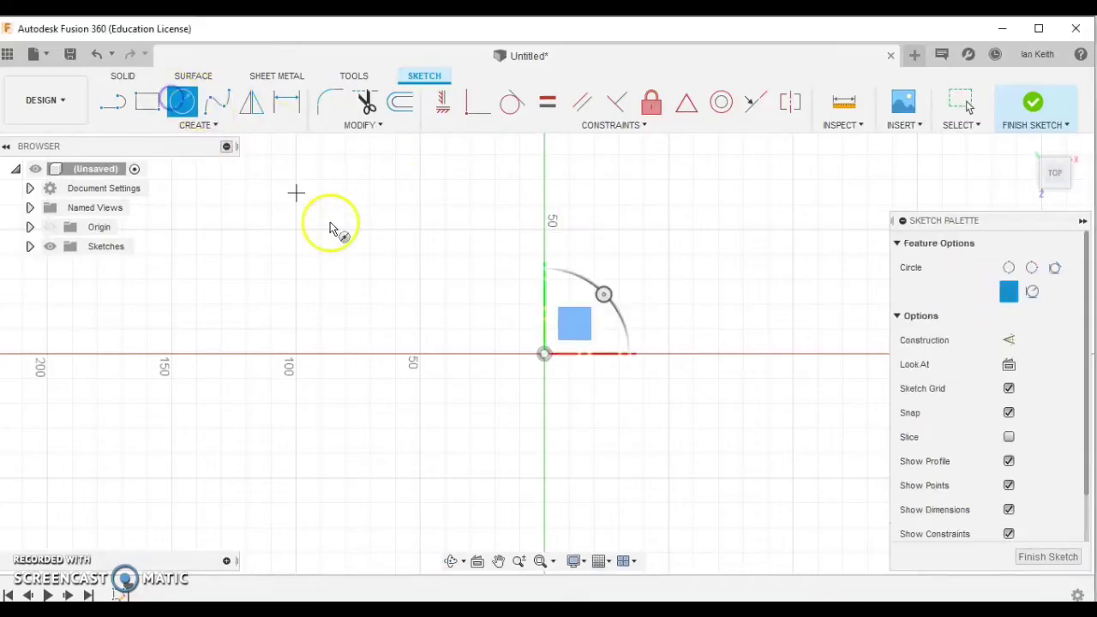
pyautogui.click(545, 353)
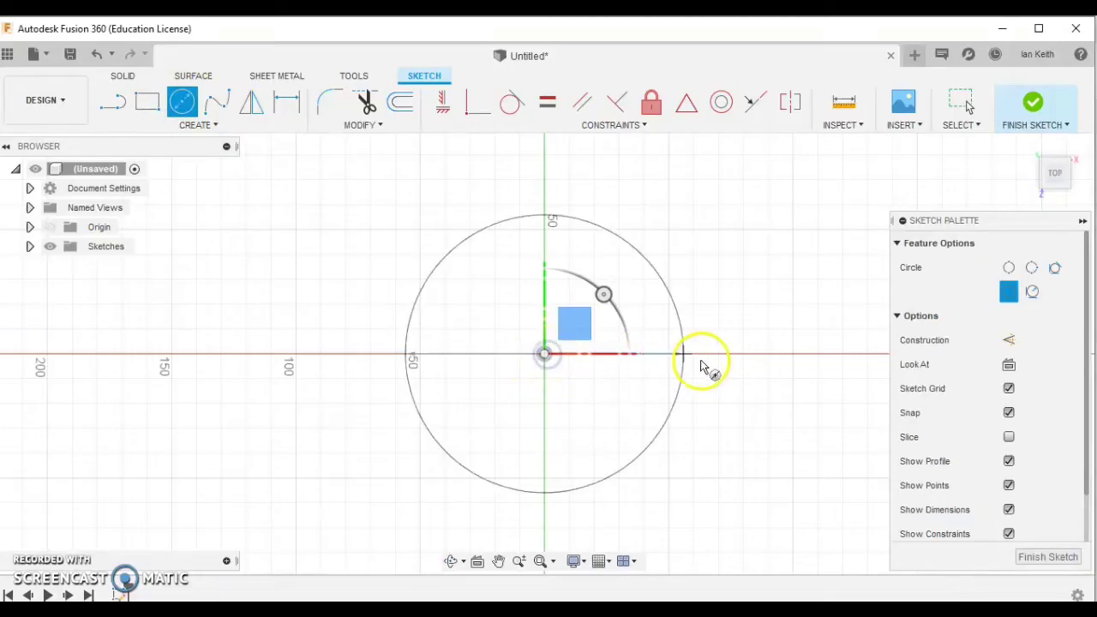
pyautogui.write('100')
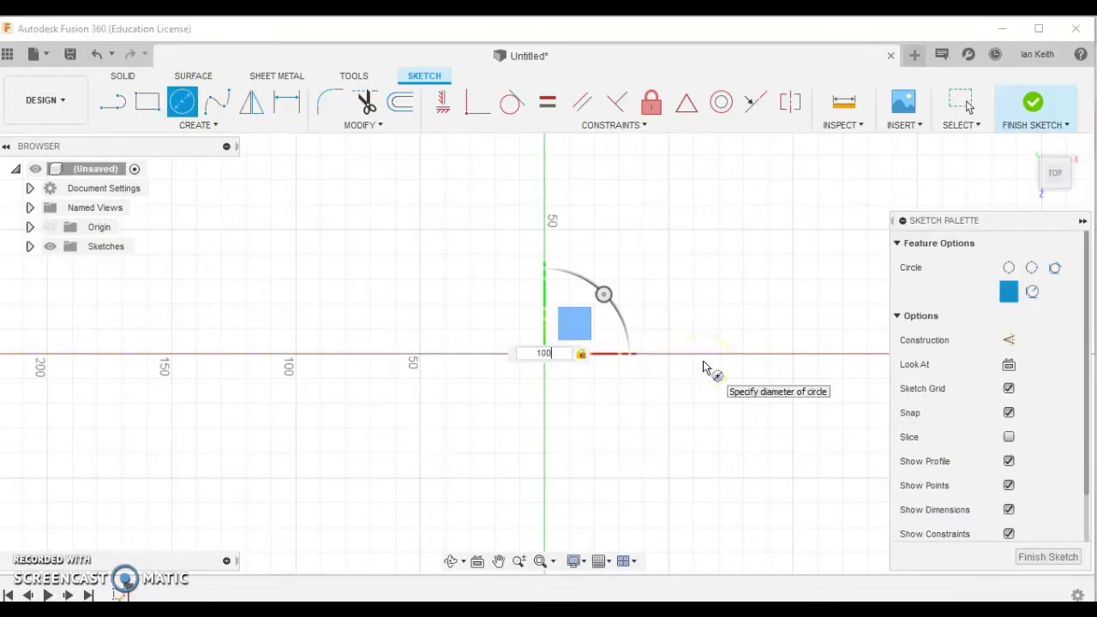
pyautogui.press('Return')
pyautogui.press('Escape')
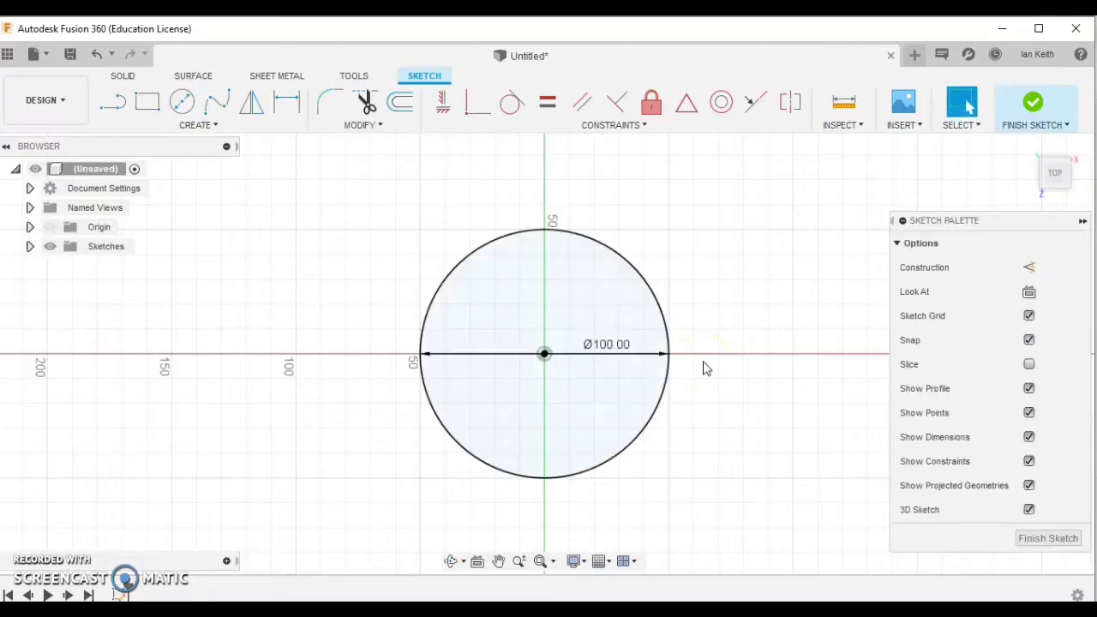
pyautogui.click(1037, 538)
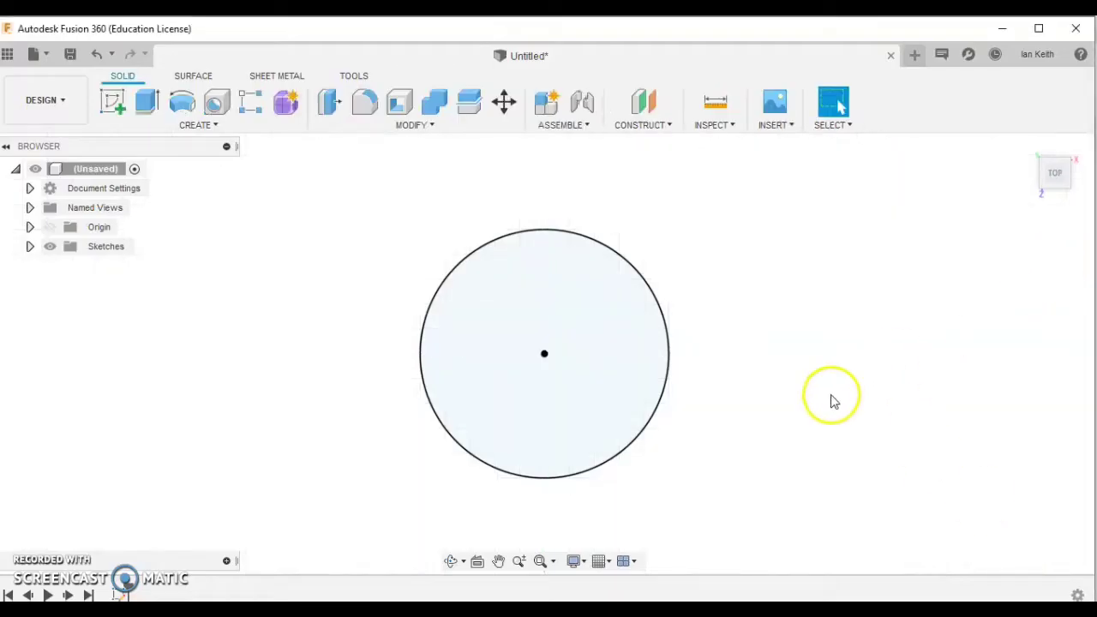
# Orbit the view slightly around the circle and pan it lower on screen.
pyautogui.keyDown('shift'); pyautogui.moveTo(803, 417); pyautogui.dragTo(806, 314, button='middle'); pyautogui.keyUp('shift')
pyautogui.moveTo(738, 335); pyautogui.dragTo(731, 413, button='middle')
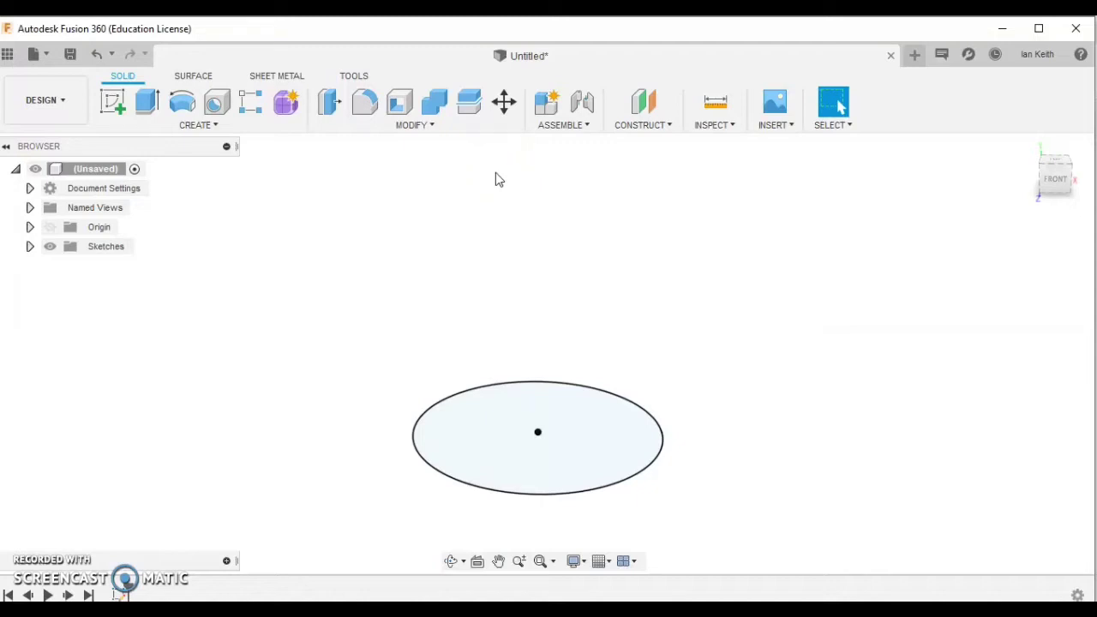
# Extrude the circle profile 140 mm into a new solid cylinder body.
pyautogui.click(149, 104)
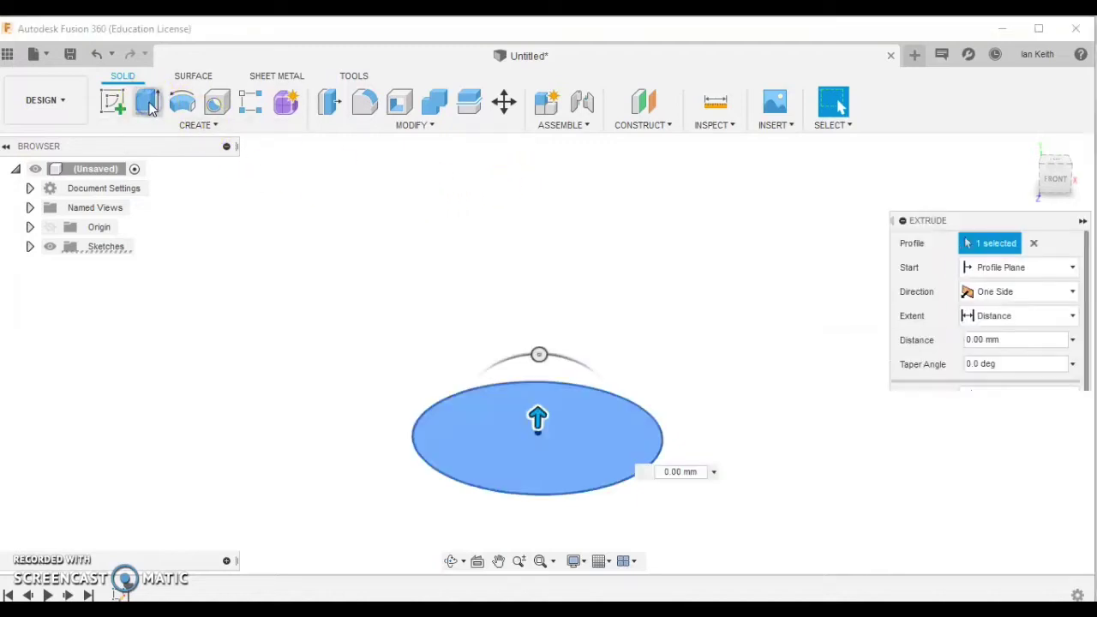
pyautogui.moveTo(493, 463); pyautogui.dragTo(527, 453)
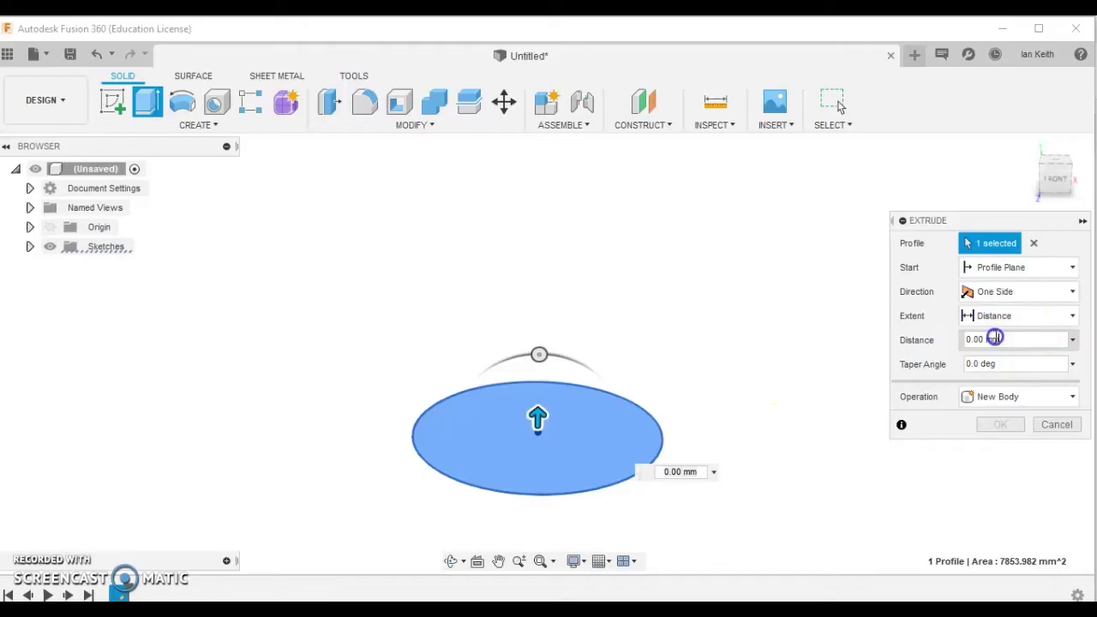
pyautogui.click(1023, 335)
pyautogui.write('140')
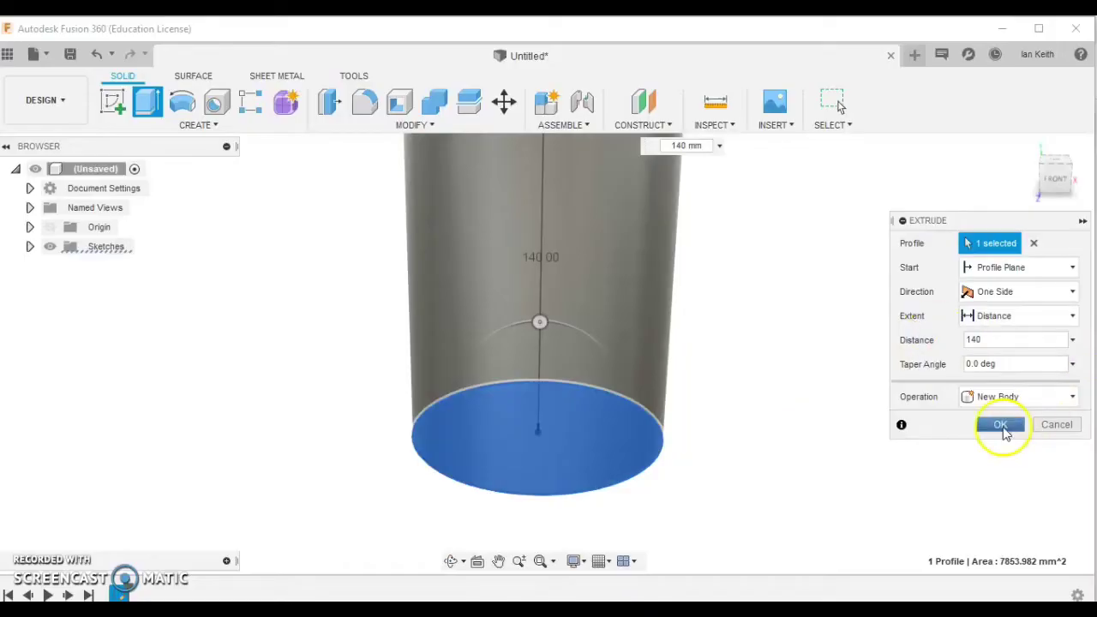
pyautogui.click(1000, 424)
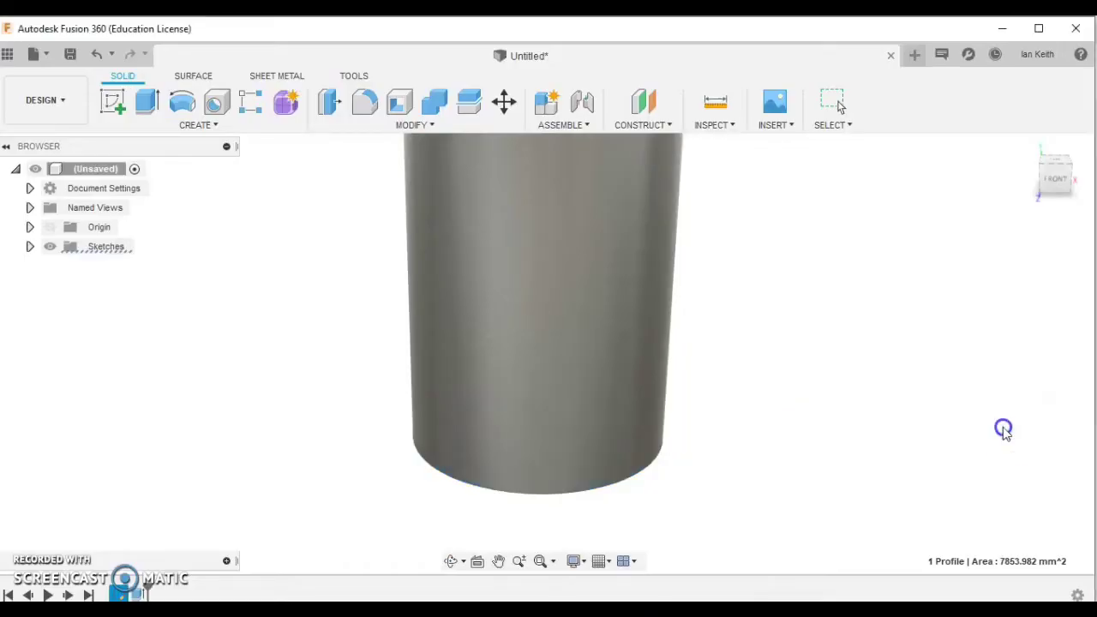
# Fit, zoom and orbit to an angled top-down view of the cylinder, clearing the selection.
pyautogui.click(540, 561)
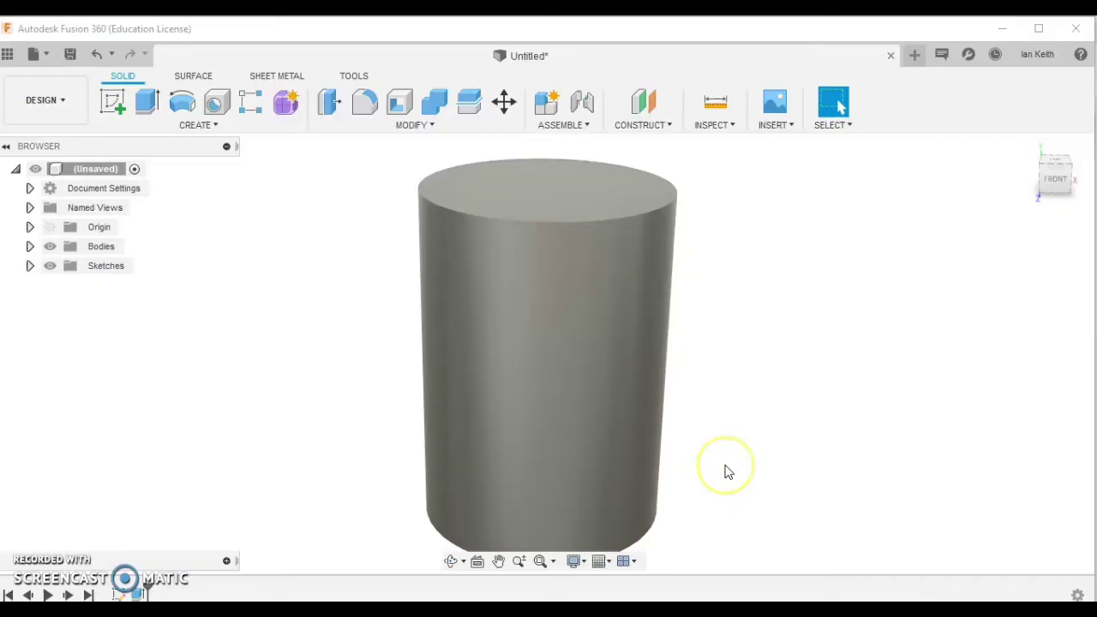
pyautogui.scroll(-2, 724, 471)
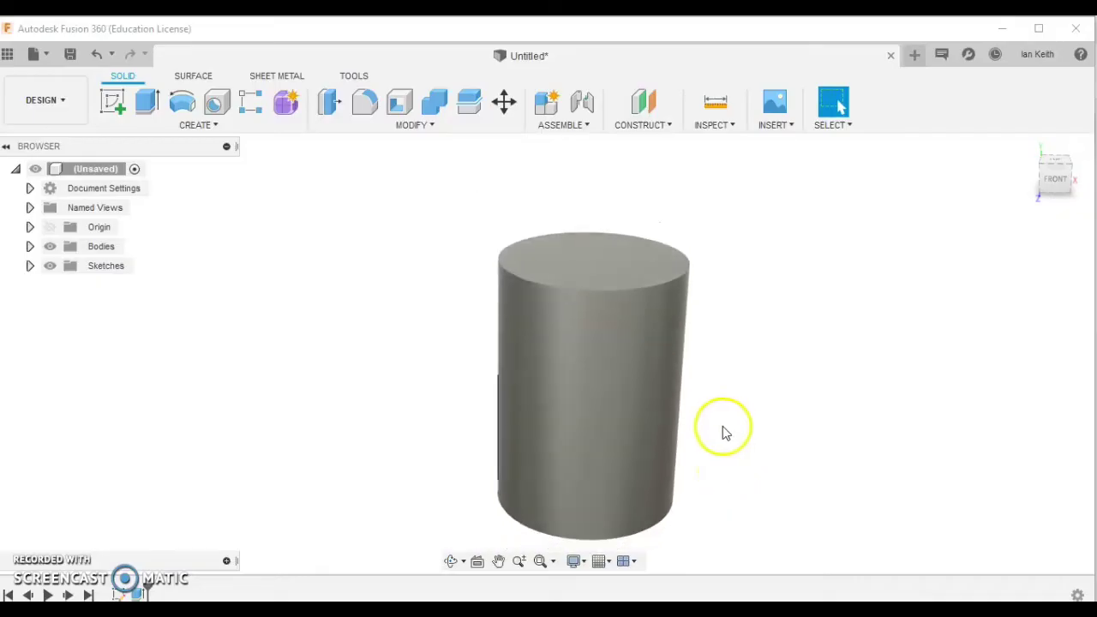
pyautogui.keyDown('shift'); pyautogui.moveTo(725, 431); pyautogui.dragTo(649, 409, button='middle'); pyautogui.keyUp('shift')
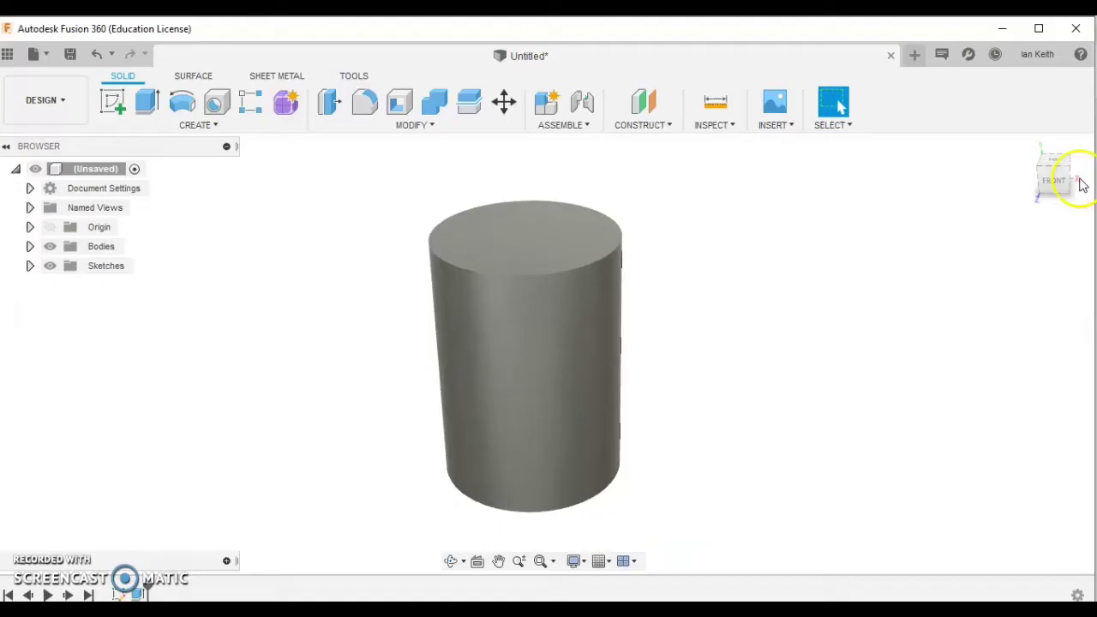
pyautogui.click(1055, 170)
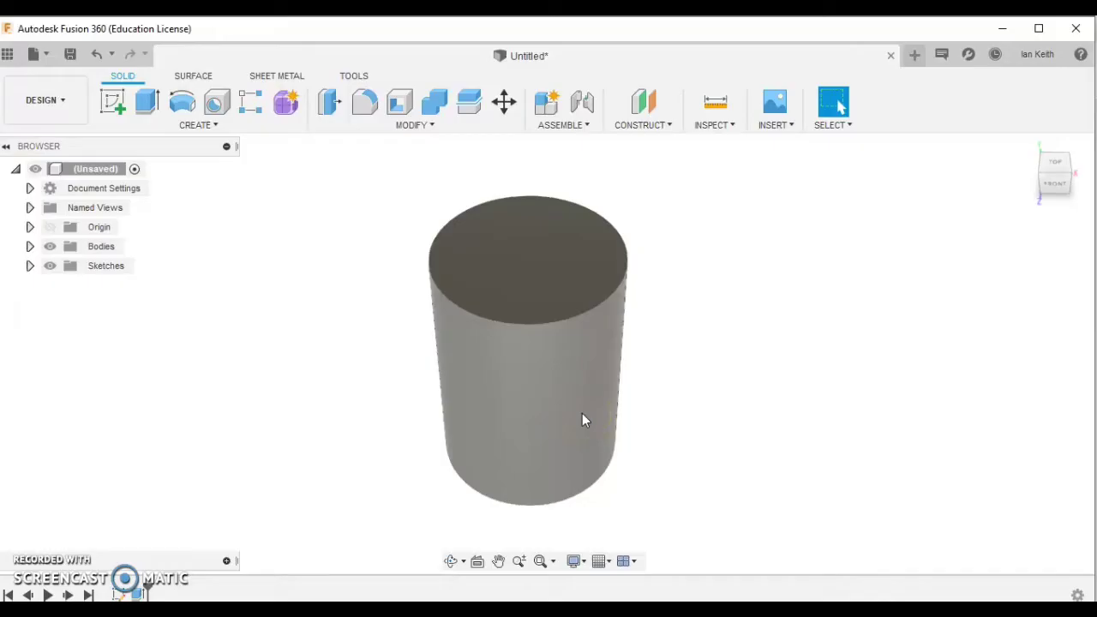
pyautogui.click(695, 395)
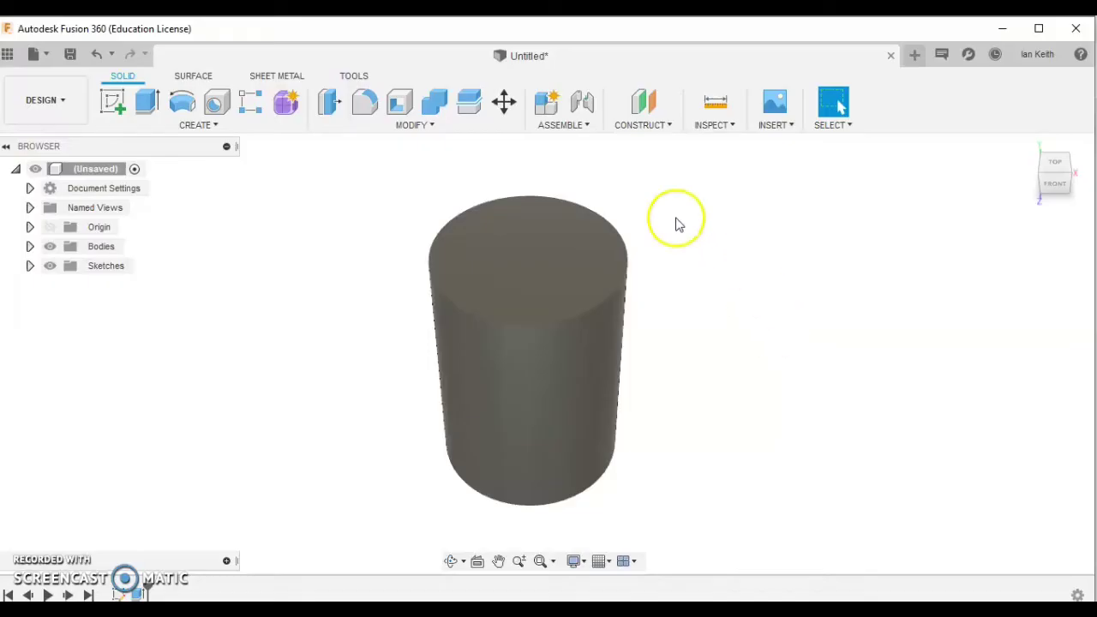
# Shell the cylinder with 10 mm inside thickness, removing the top face.
pyautogui.click(397, 107)
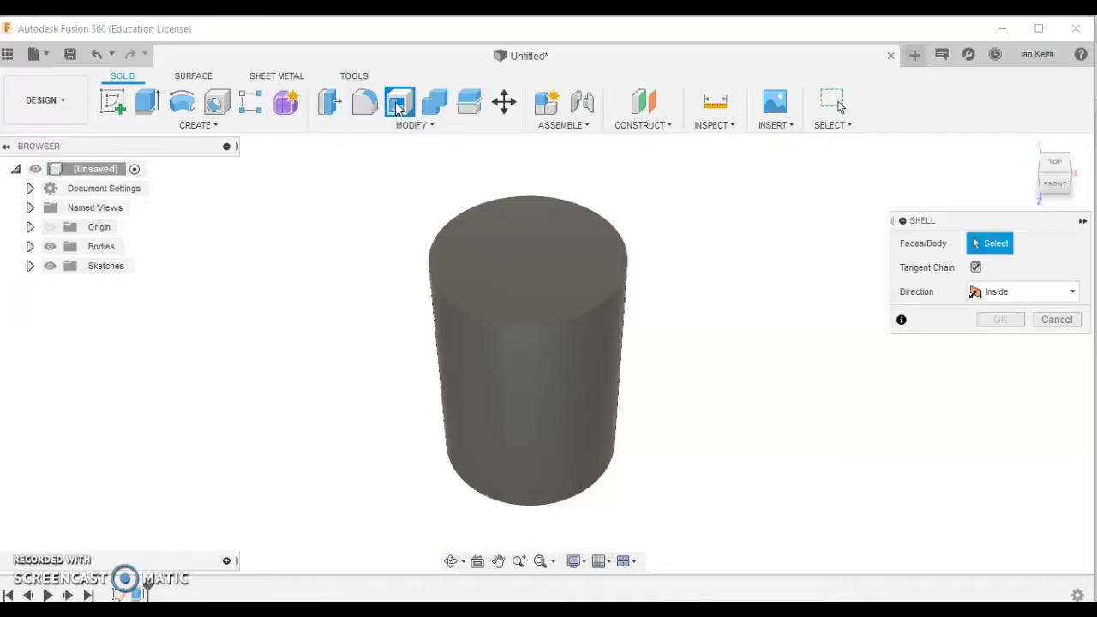
pyautogui.click(560, 283)
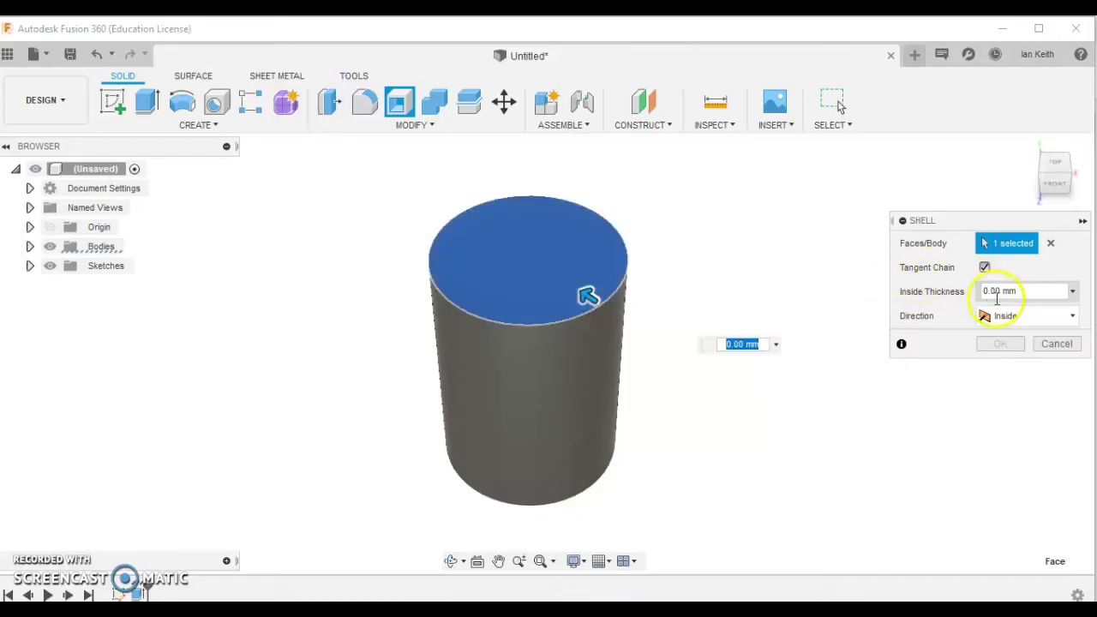
pyautogui.click(1005, 292)
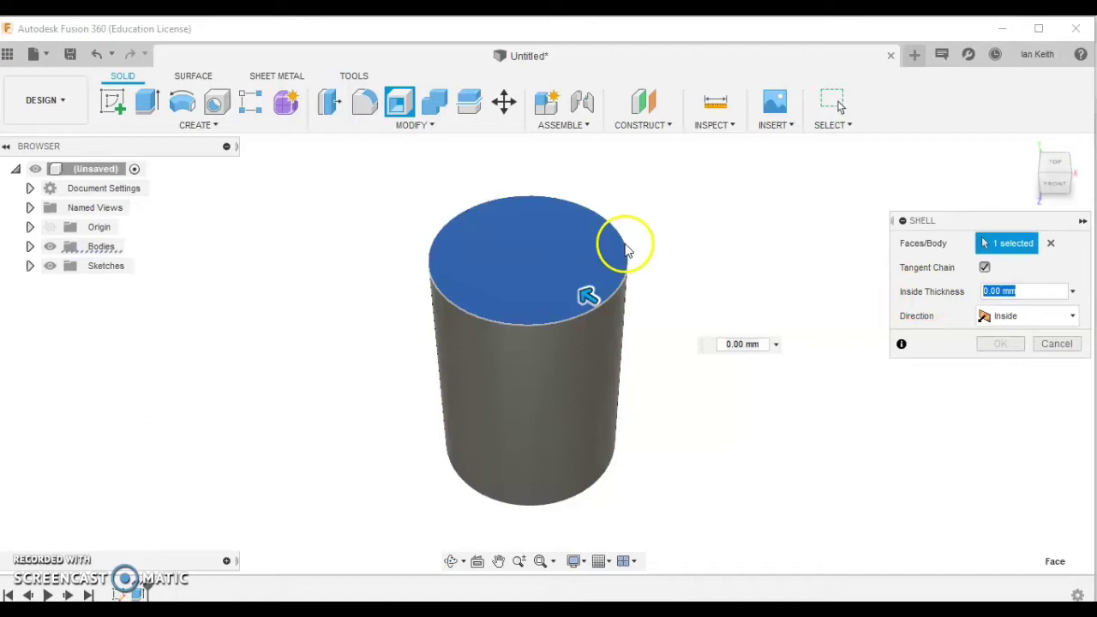
pyautogui.write('10')
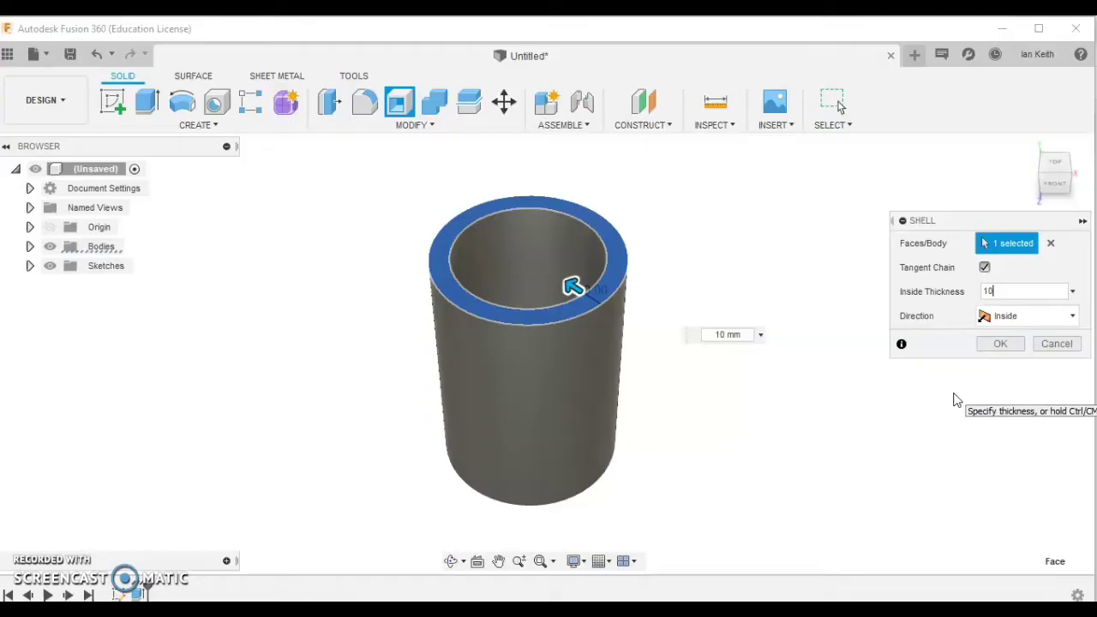
pyautogui.click(1001, 344)
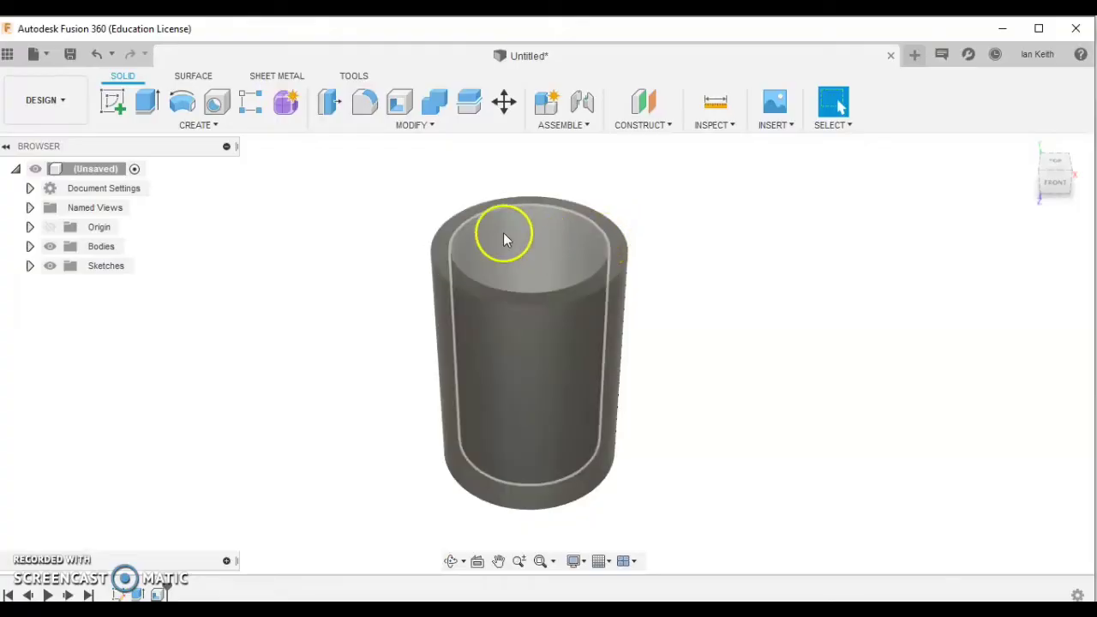
# Fillet the inner and outer top rim edges with a 5 mm radius.
pyautogui.click(362, 106)
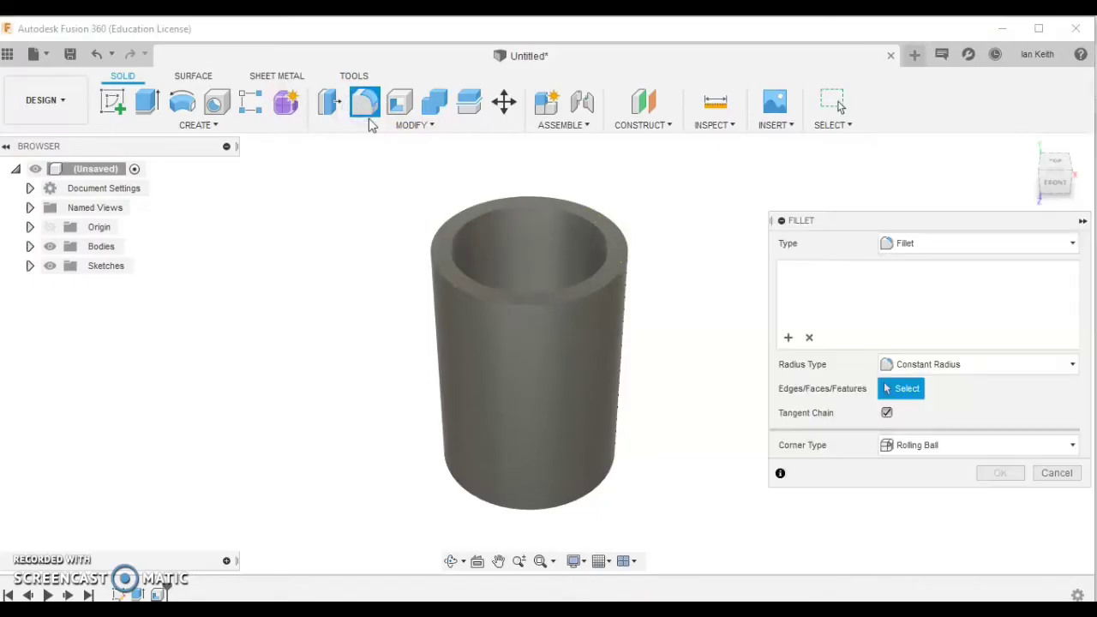
pyautogui.click(453, 227)
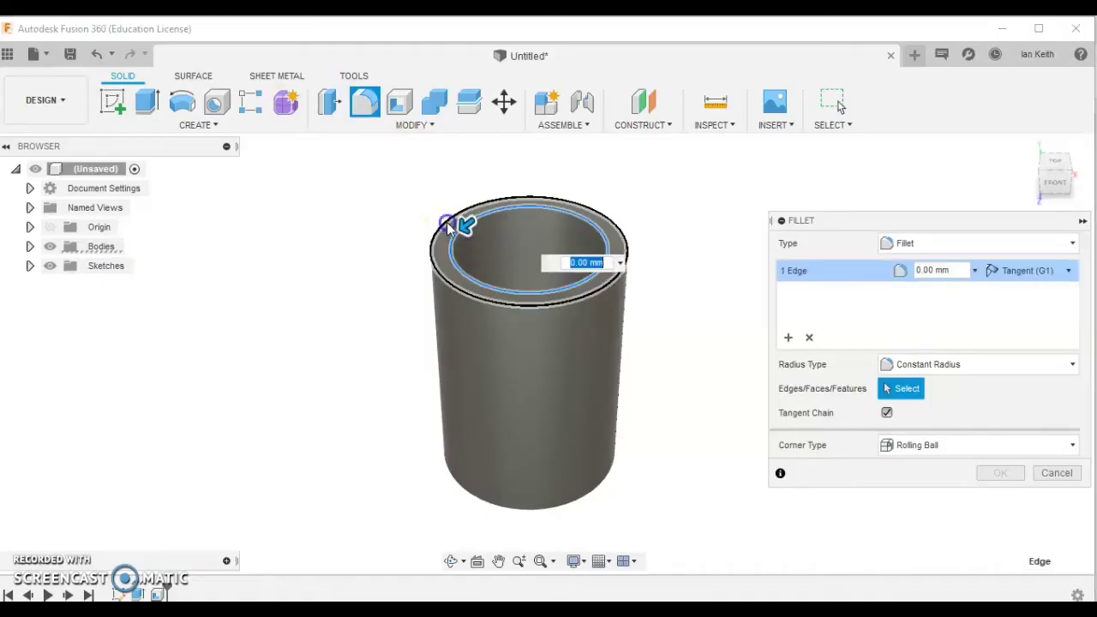
pyautogui.click(435, 224)
pyautogui.click(955, 270)
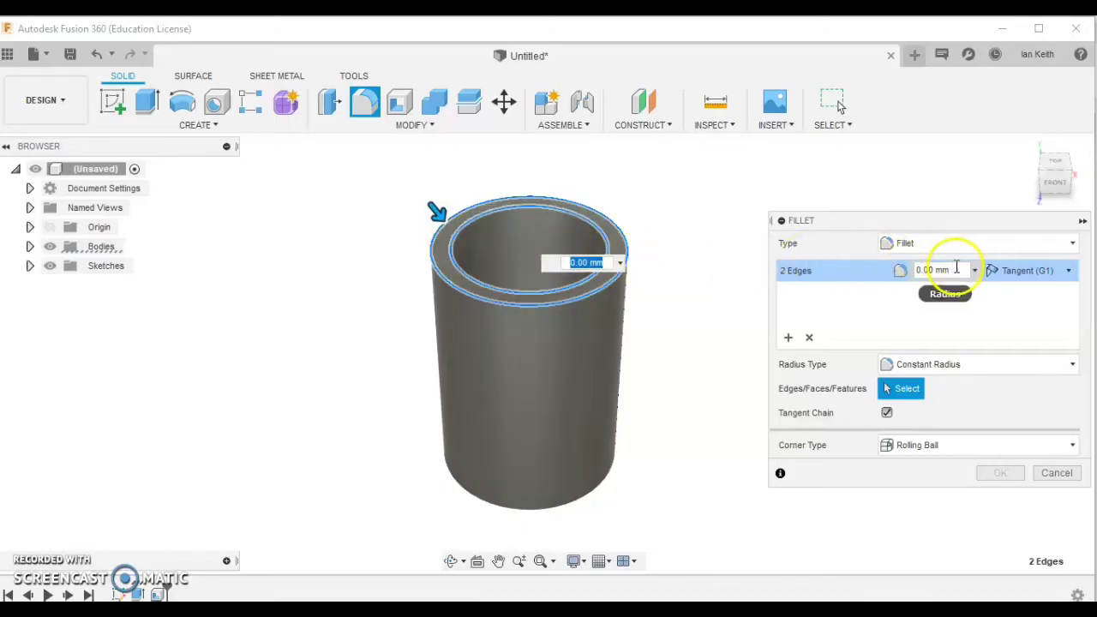
pyautogui.write('5')
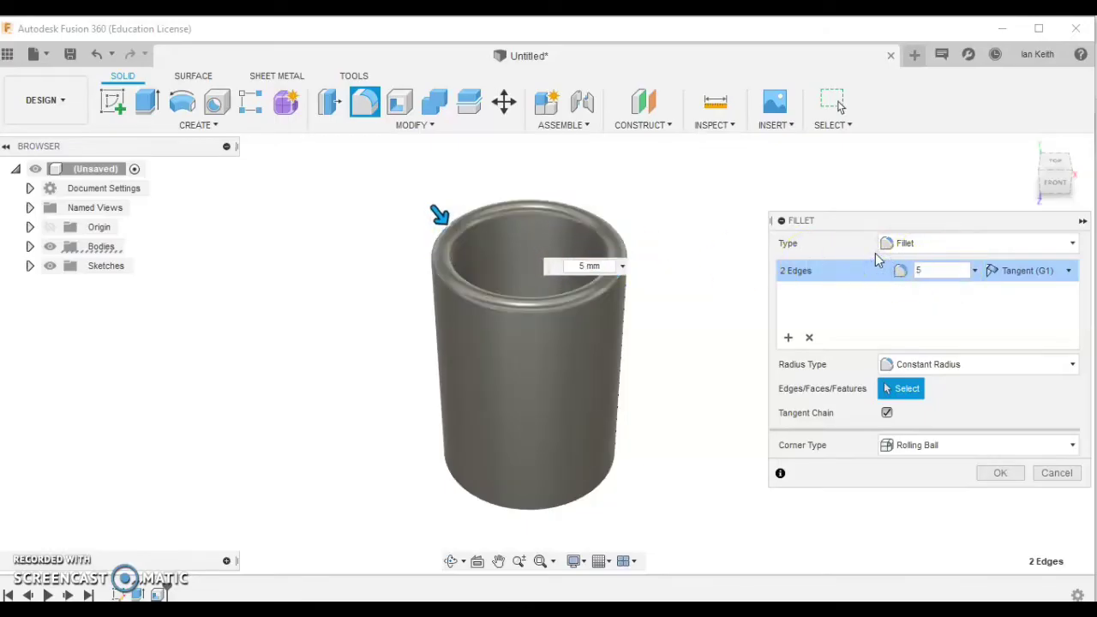
pyautogui.press('Return')
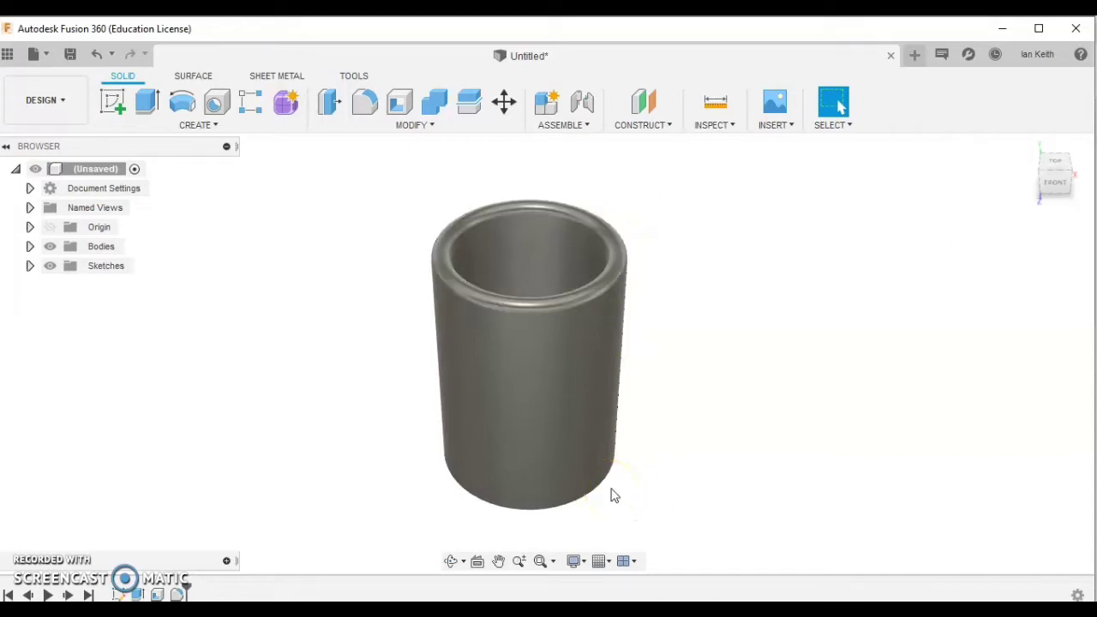
# Fillet the bottom outer edge and the inner floor edge with a 10 mm radius.
pyautogui.click(363, 103)
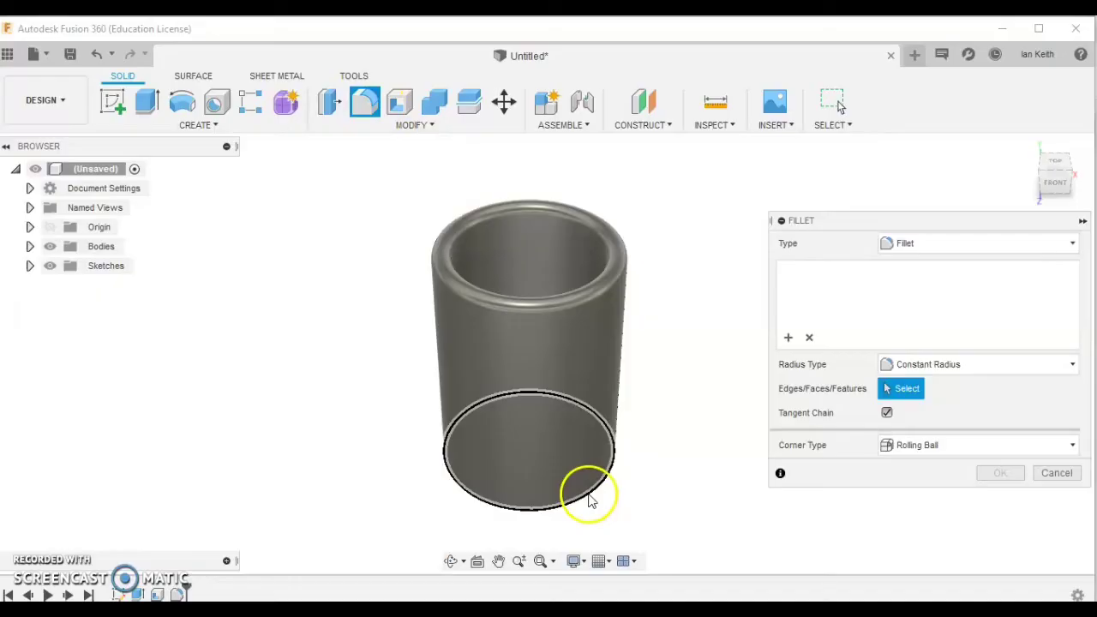
pyautogui.click(589, 497)
pyautogui.keyDown('shift'); pyautogui.moveTo(543, 290); pyautogui.dragTo(543, 334, button='middle'); pyautogui.keyUp('shift')
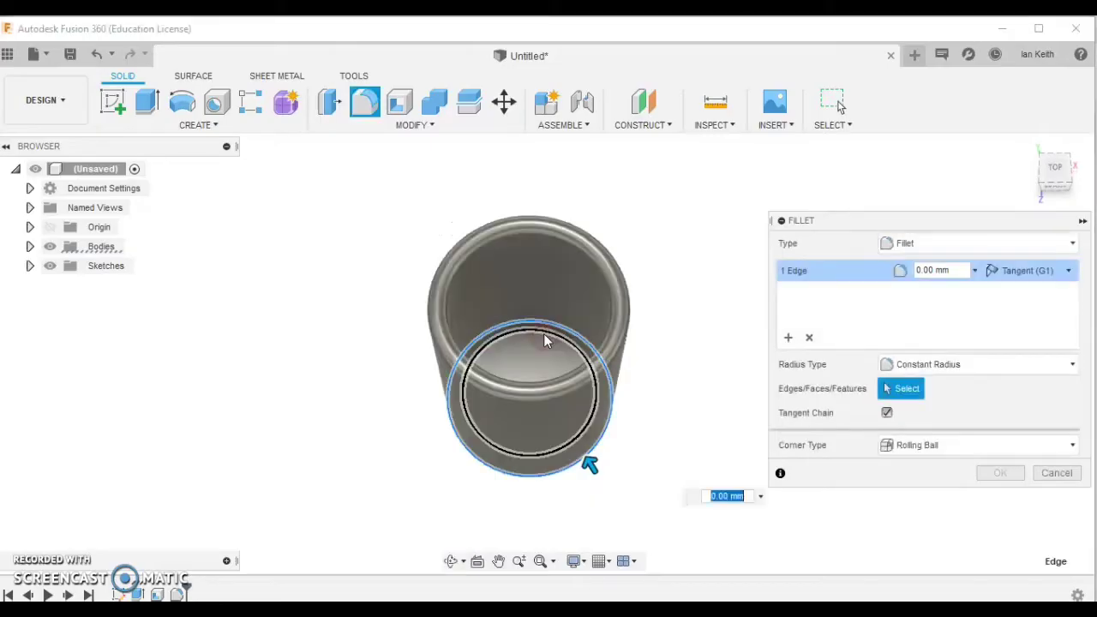
pyautogui.click(546, 338)
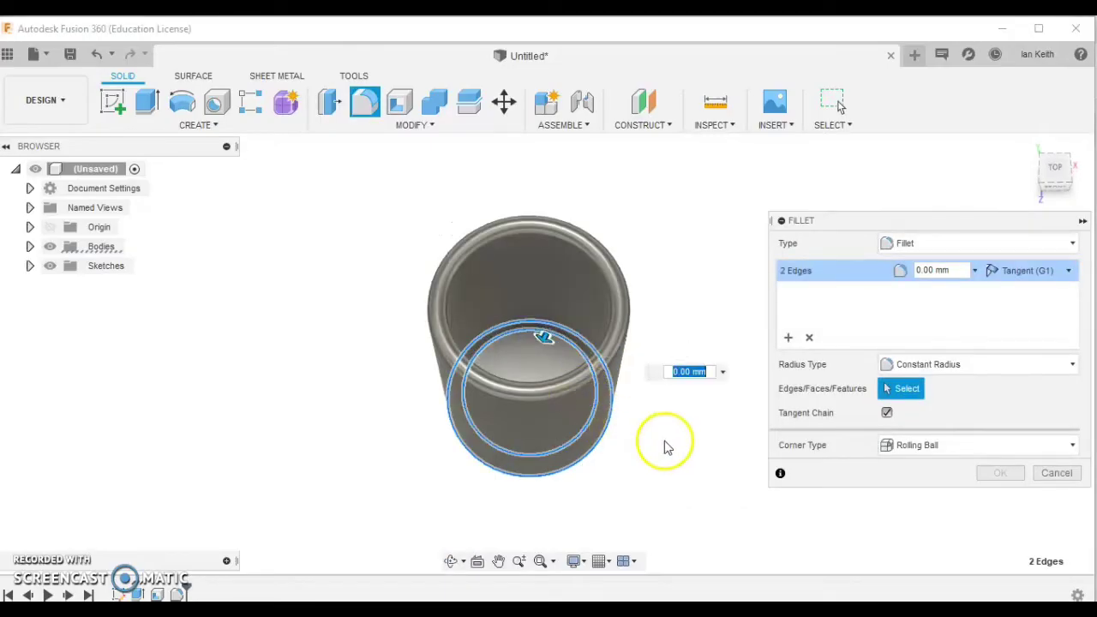
pyautogui.click(946, 269)
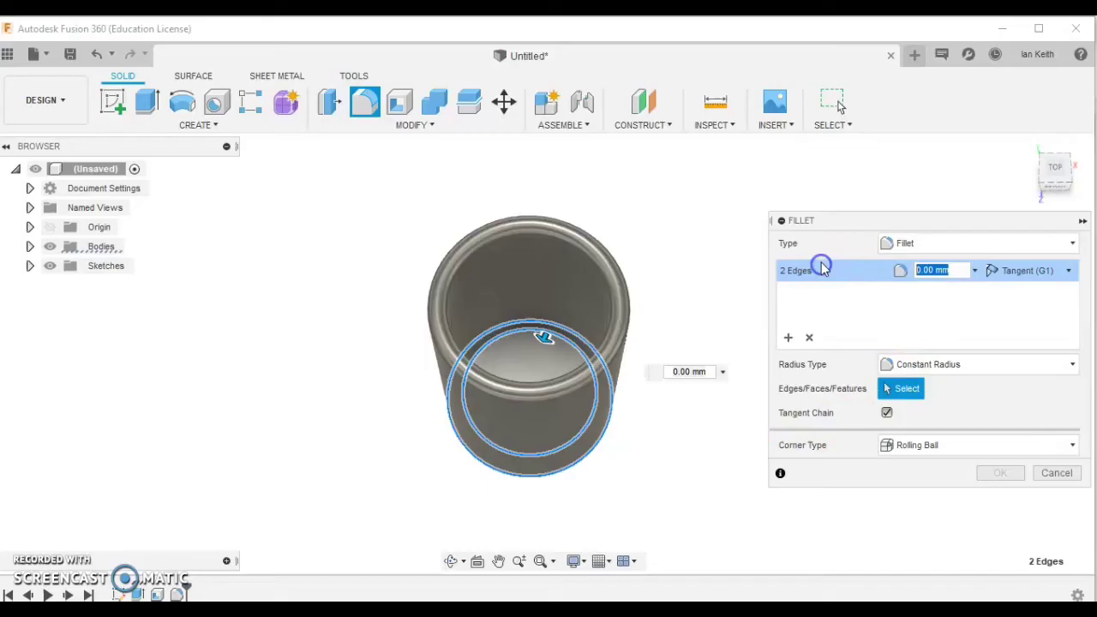
pyautogui.write('10')
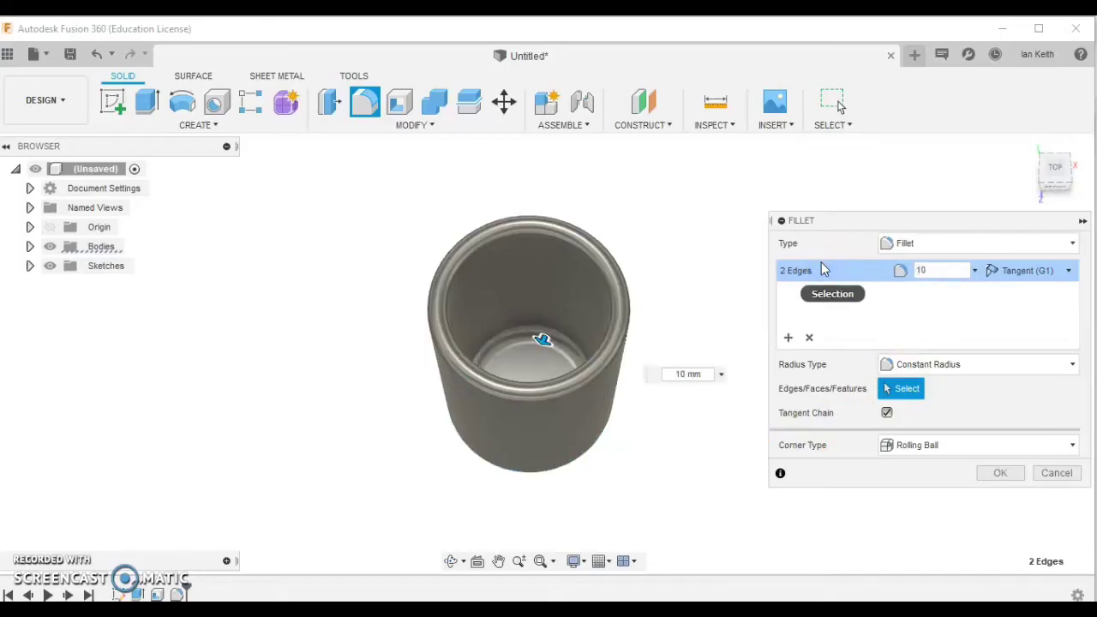
pyautogui.press('Return')
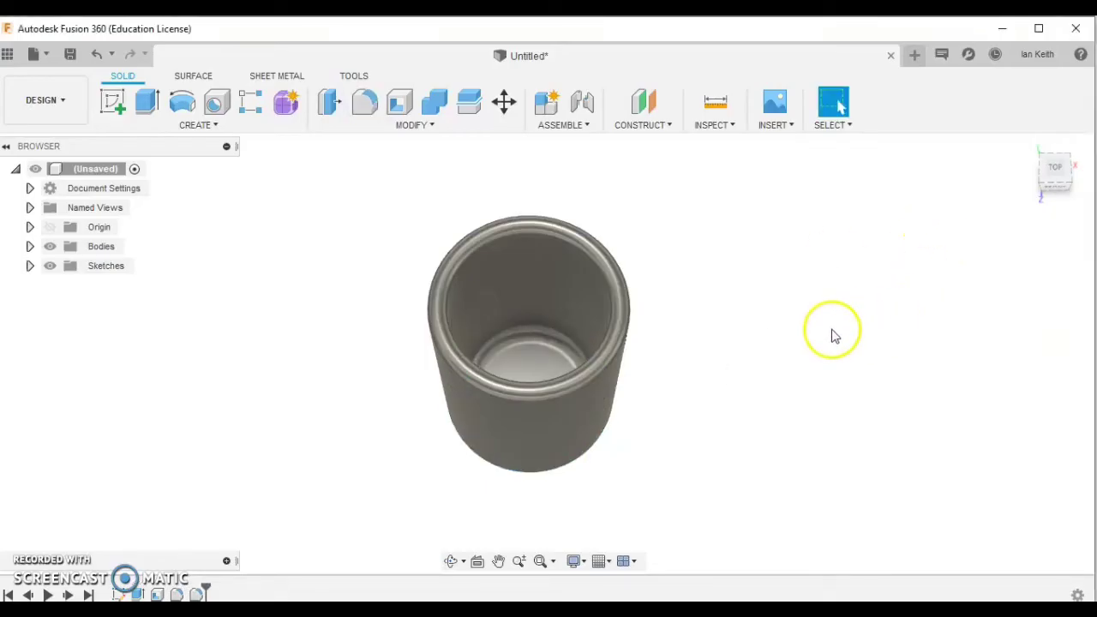
pyautogui.keyDown('shift'); pyautogui.moveTo(771, 426); pyautogui.dragTo(776, 388, button='middle'); pyautogui.keyUp('shift')
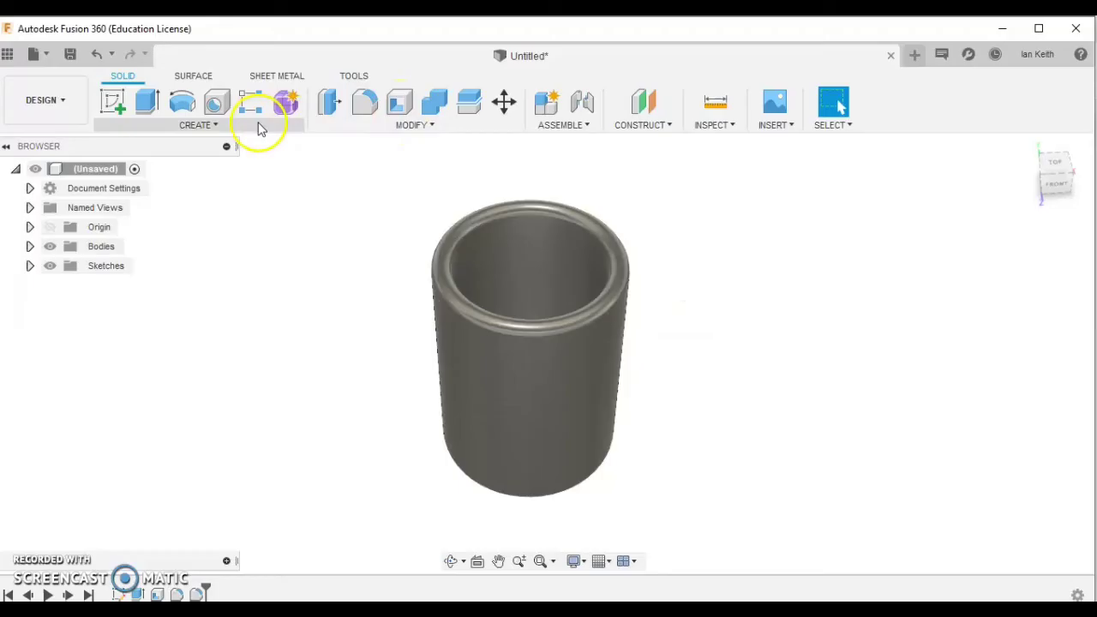
pyautogui.click(226, 126)
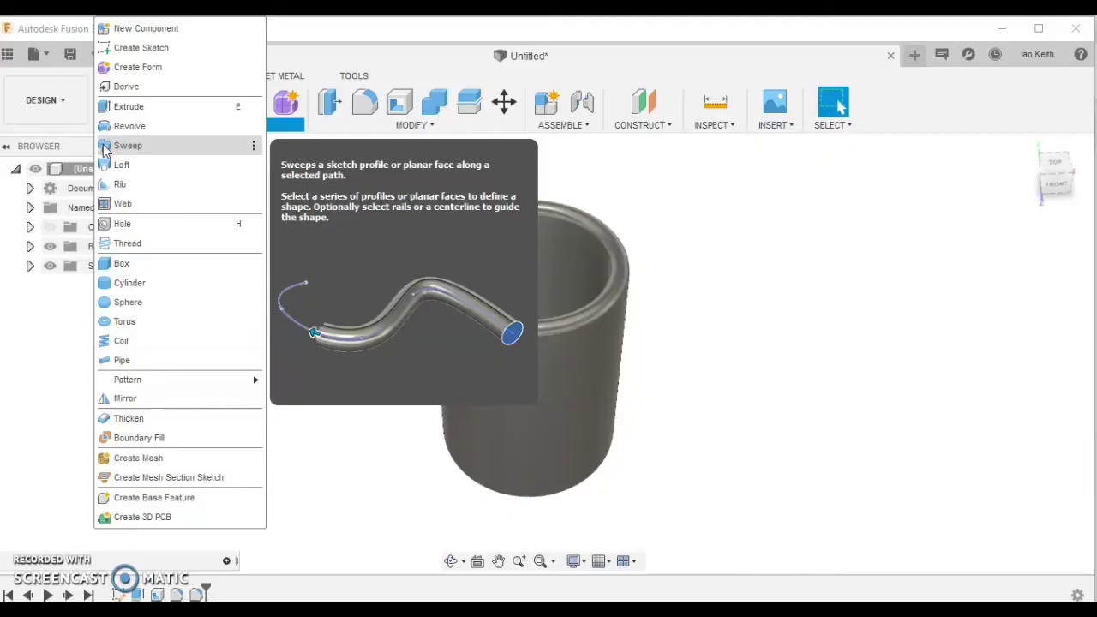
pyautogui.click(107, 147)
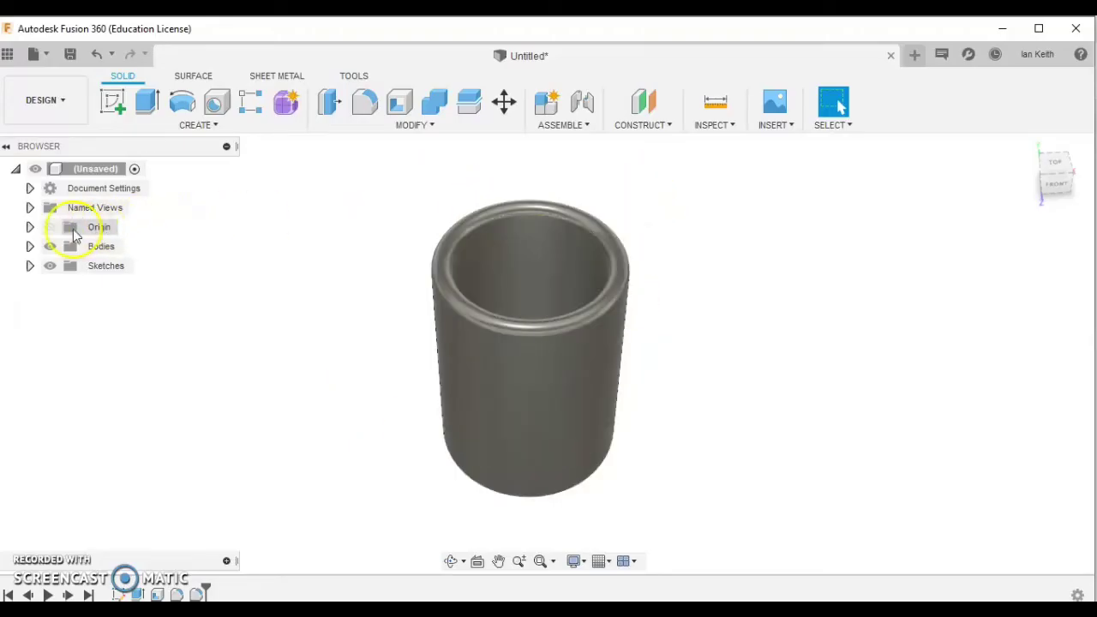
# Reveal the Browser's Origin folder and start a sketch on the XY plane.
pyautogui.click(30, 227)
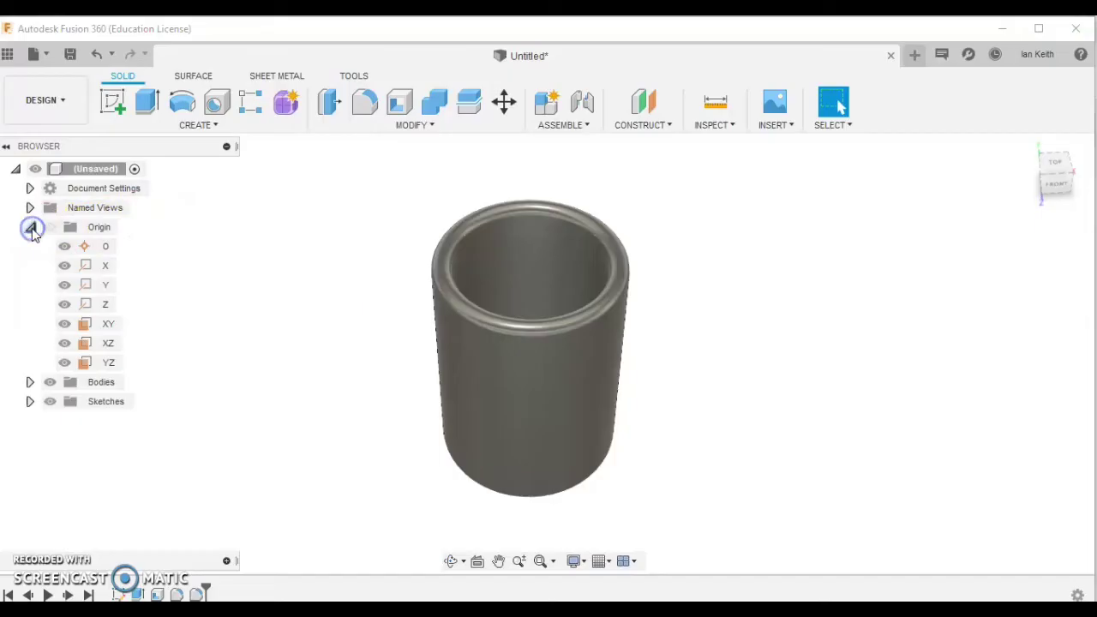
pyautogui.click(96, 331)
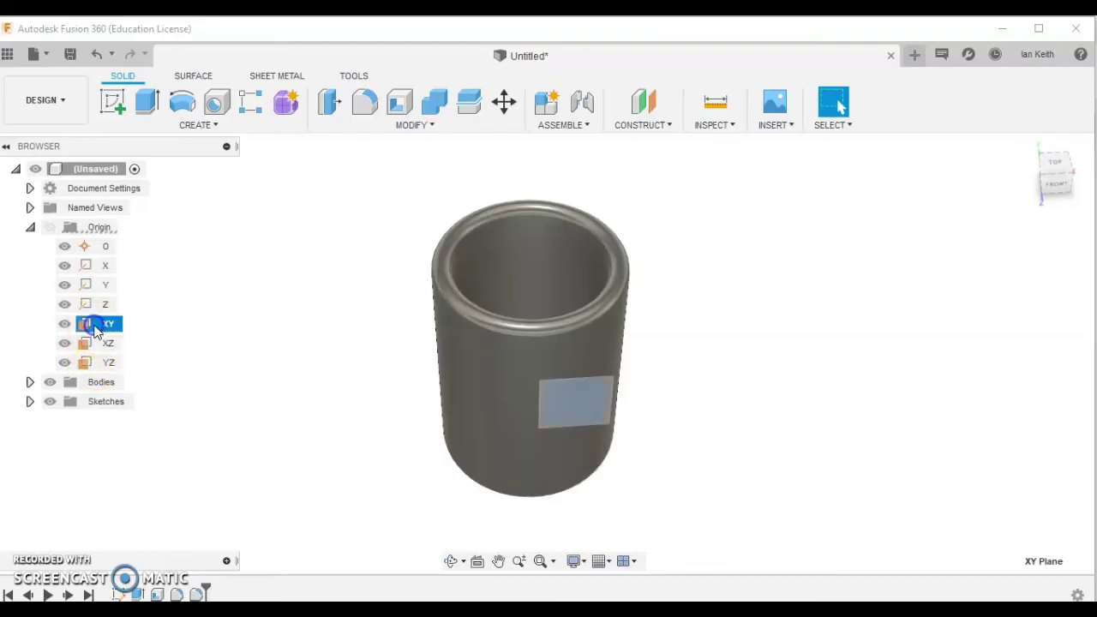
pyautogui.click(115, 102)
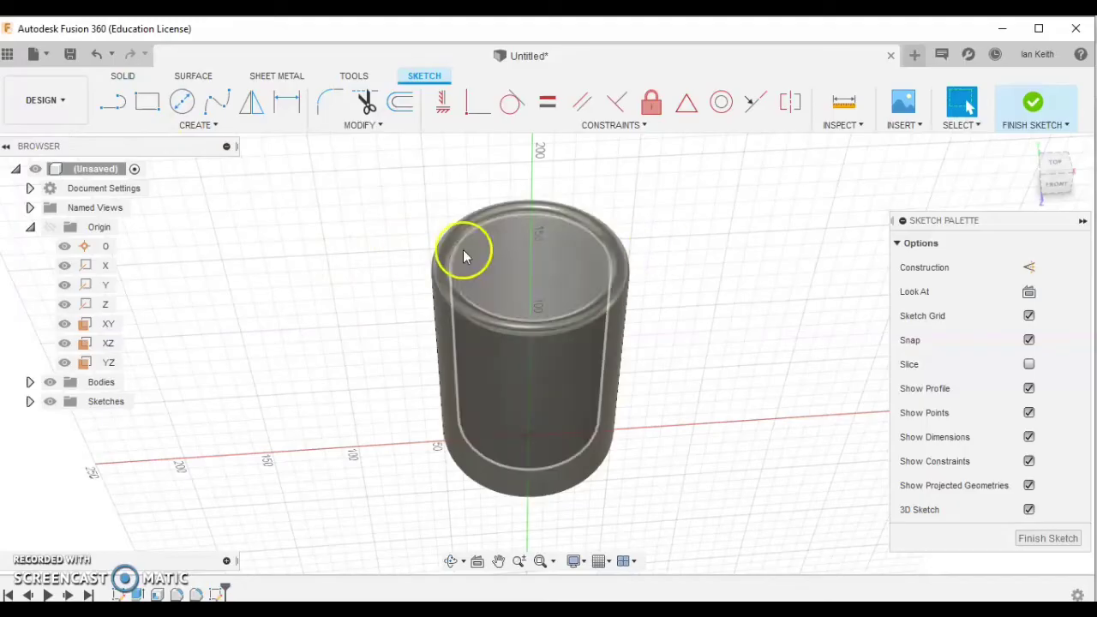
# Face the XY sketch plane and draw a 3-point handle arc along the cup's right side.
pyautogui.click(1030, 292)
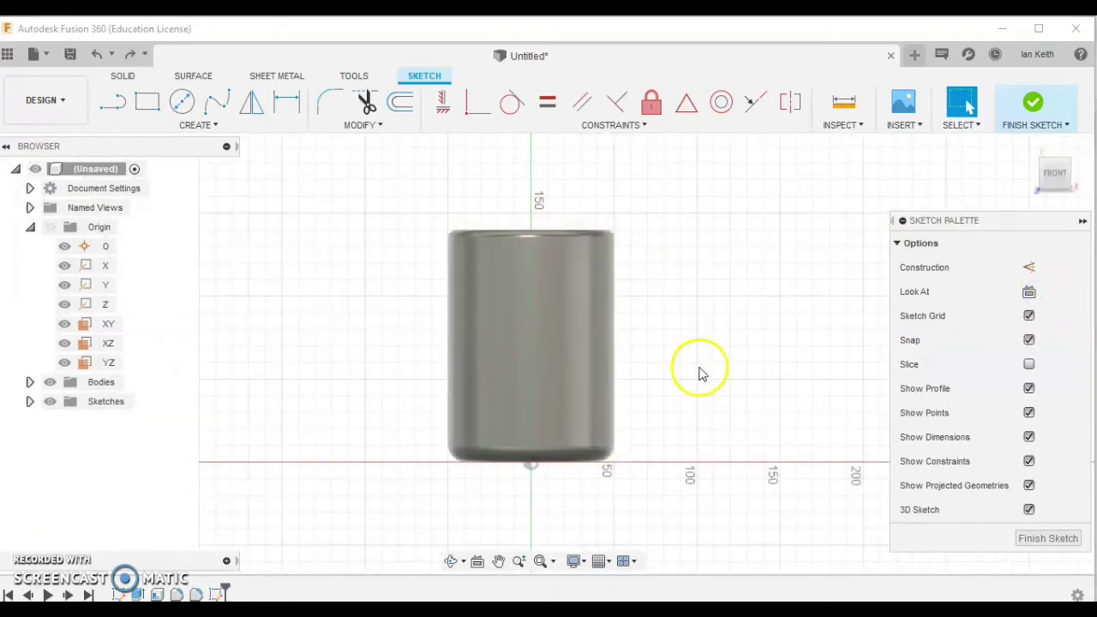
pyautogui.click(210, 127)
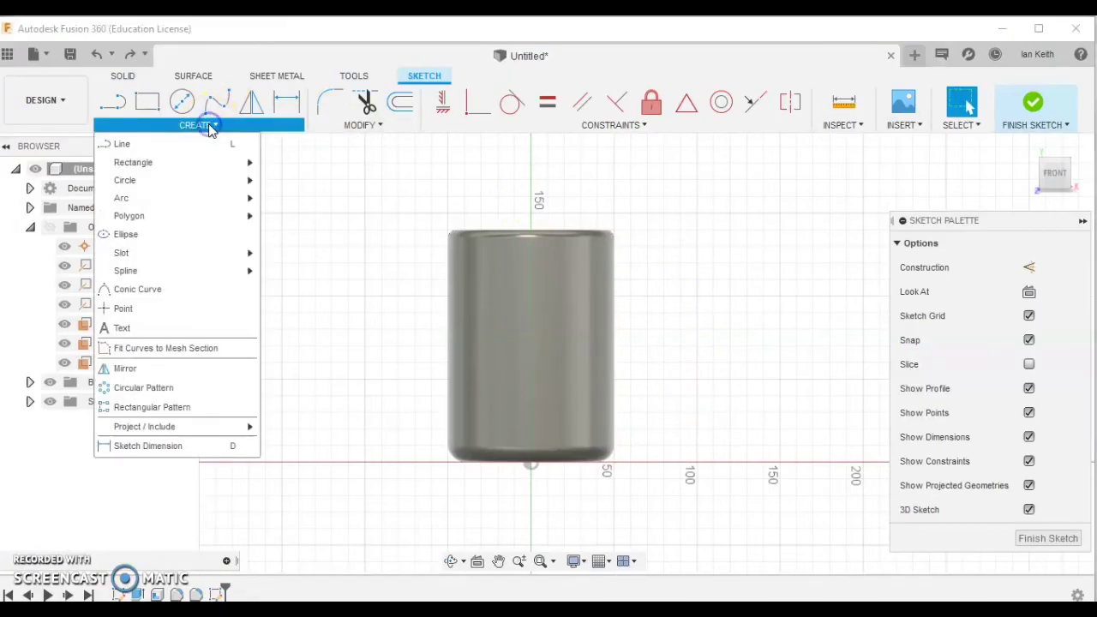
pyautogui.moveTo(201, 200)
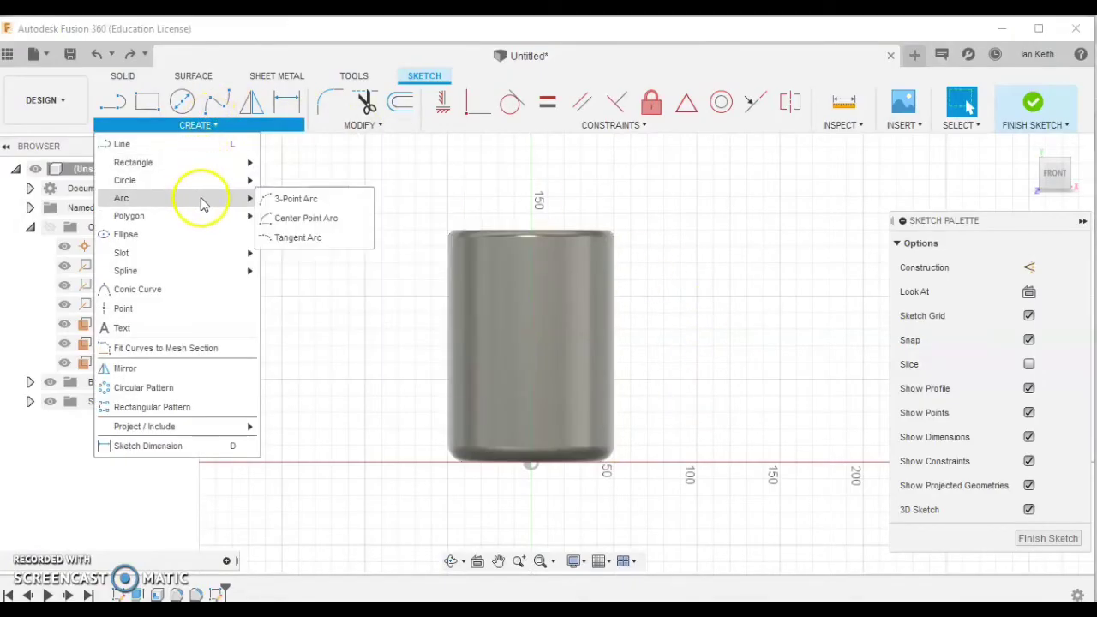
pyautogui.click(295, 200)
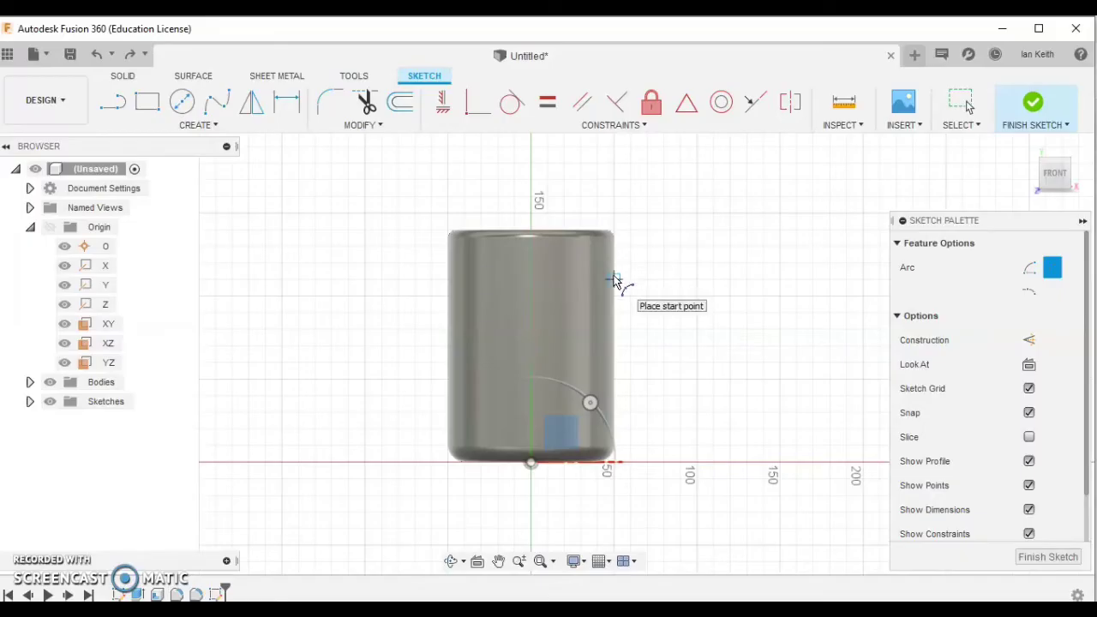
pyautogui.moveTo(614, 278); pyautogui.dragTo(684, 336)
pyautogui.click(618, 420)
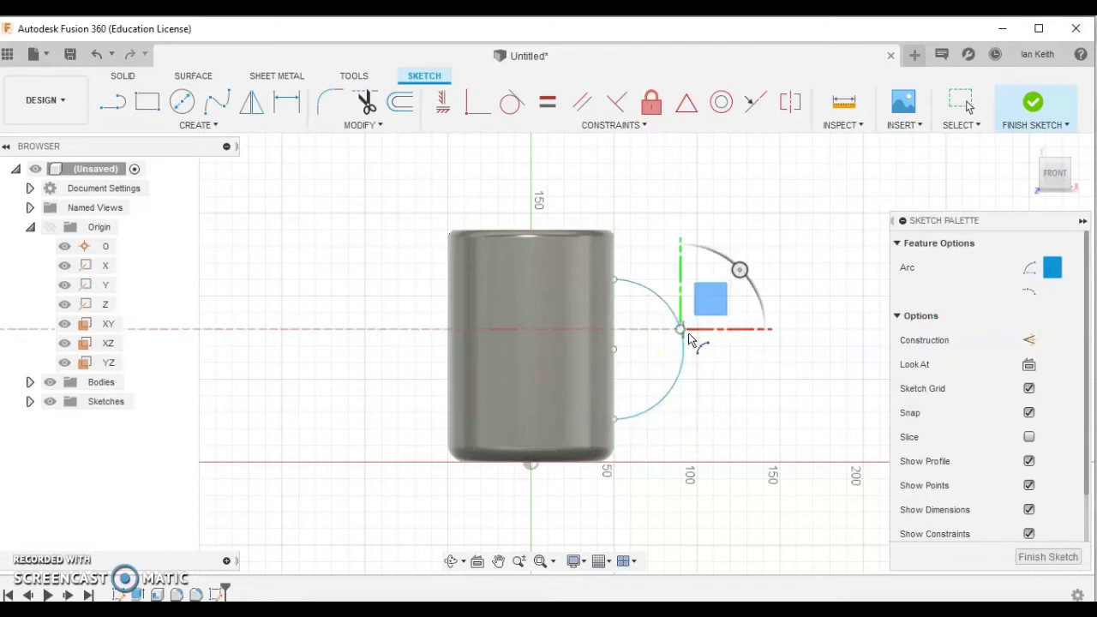
# Finish the handle arc sketch and tilt into a zoomed-in 3D view of the cup.
pyautogui.click(1039, 556)
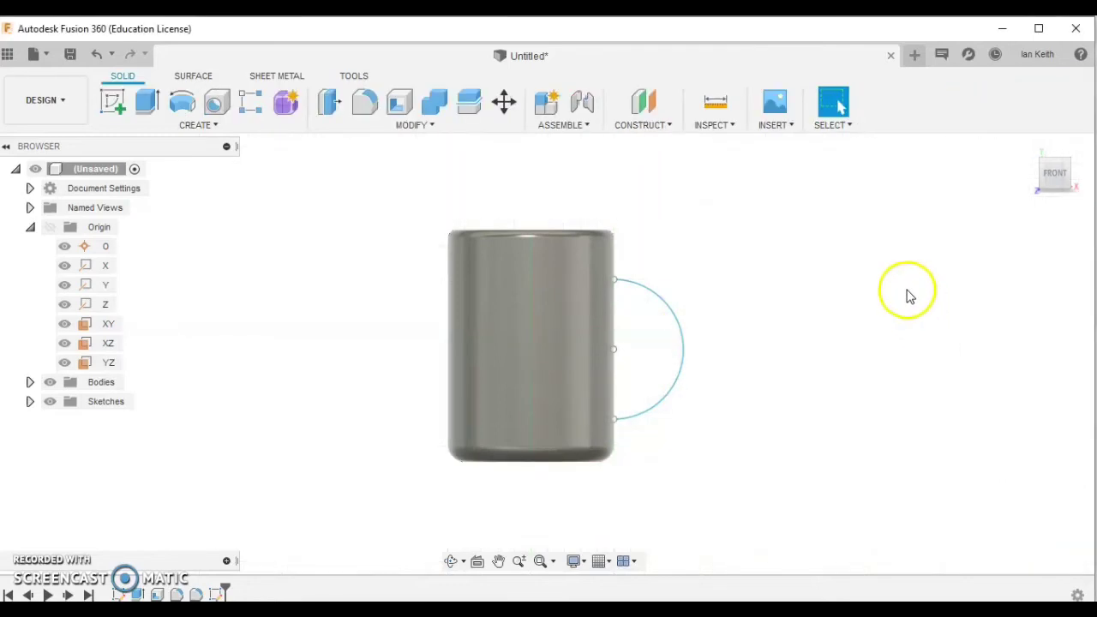
pyautogui.moveTo(789, 328)
pyautogui.keyDown('shift'); pyautogui.mouseDown(button='middle')
pyautogui.moveTo(762, 331)
pyautogui.moveTo(681, 377)
pyautogui.moveTo(727, 369)
pyautogui.moveTo(707, 381)
pyautogui.moveTo(731, 364)
pyautogui.mouseUp(button='middle'); pyautogui.keyUp('shift')
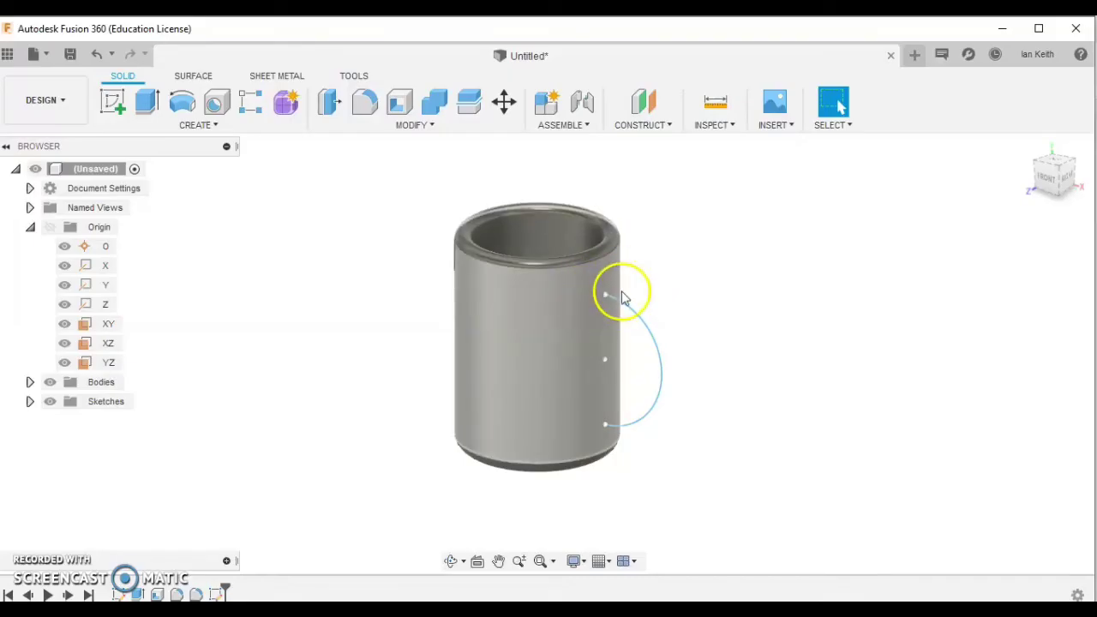
pyautogui.scroll(1, 623, 298)
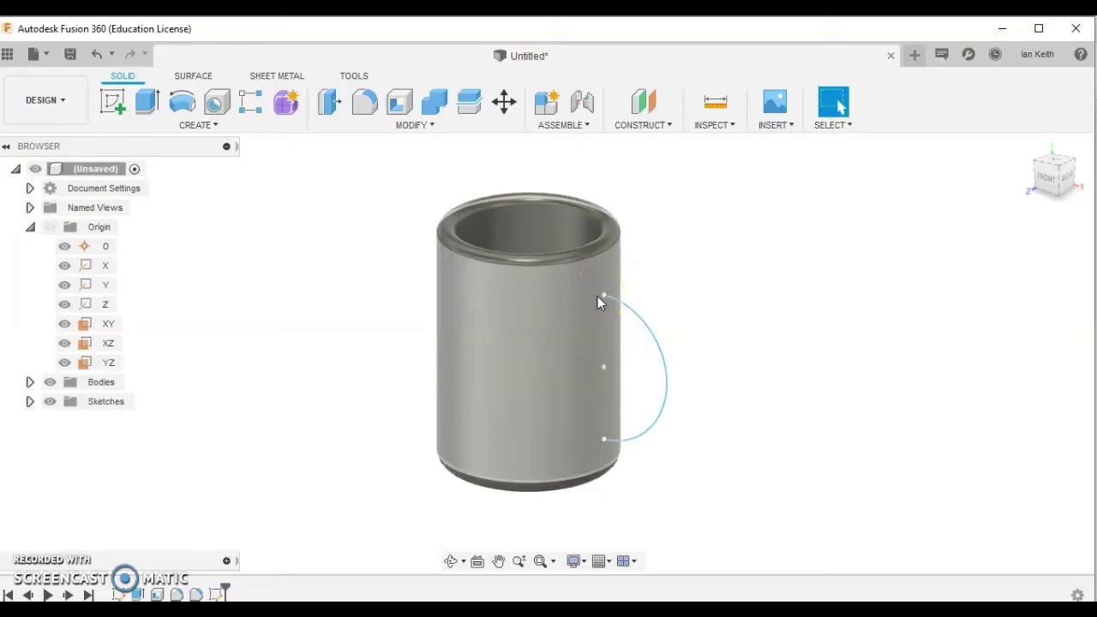
# Create a tangent plane on the mug's outer cylindrical face, referenced to the YZ plane at 0 degrees.
pyautogui.click(665, 124)
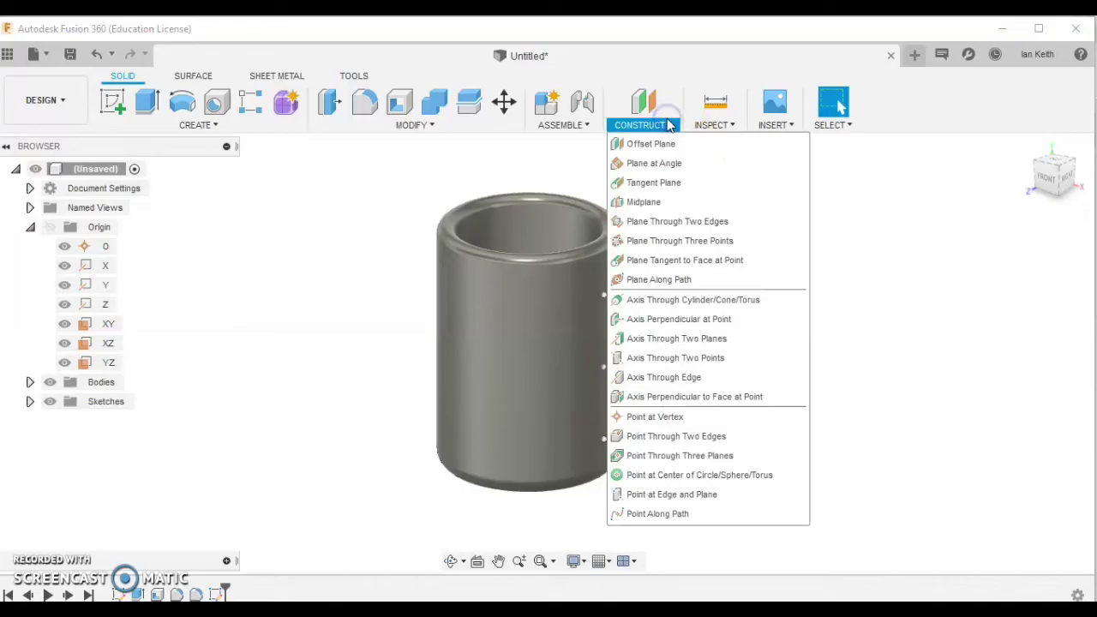
pyautogui.click(676, 183)
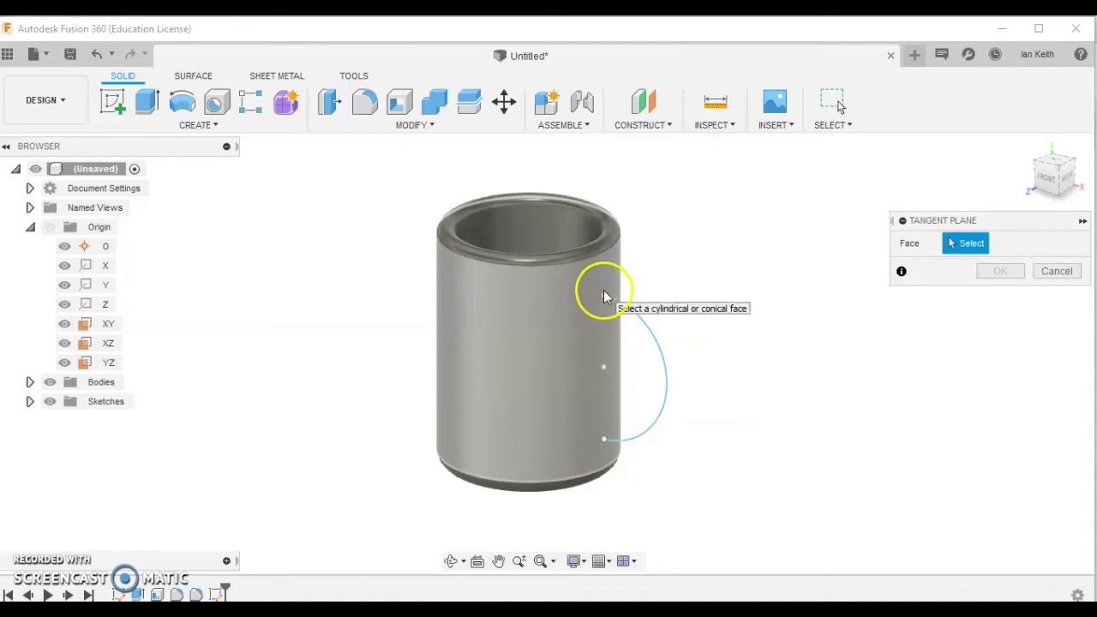
pyautogui.click(604, 295)
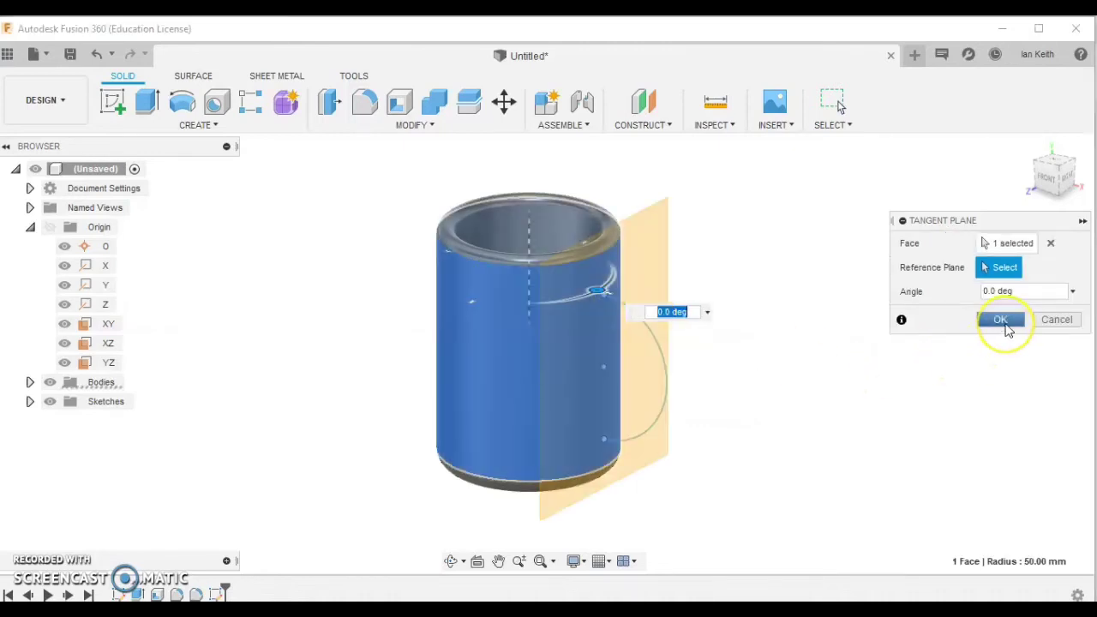
pyautogui.click(1005, 268)
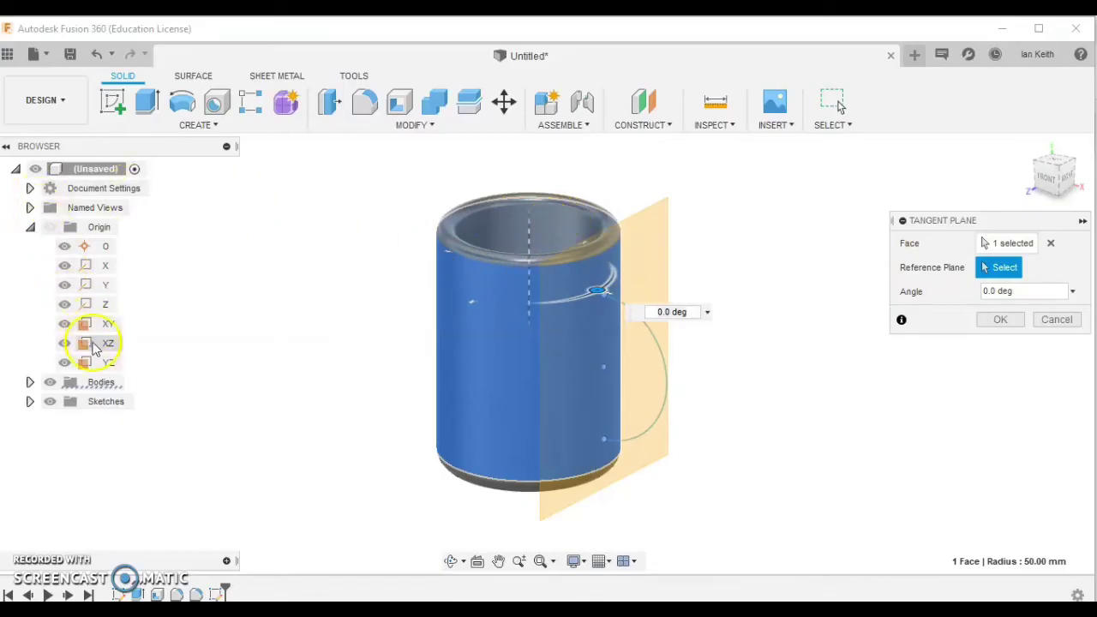
pyautogui.click(96, 362)
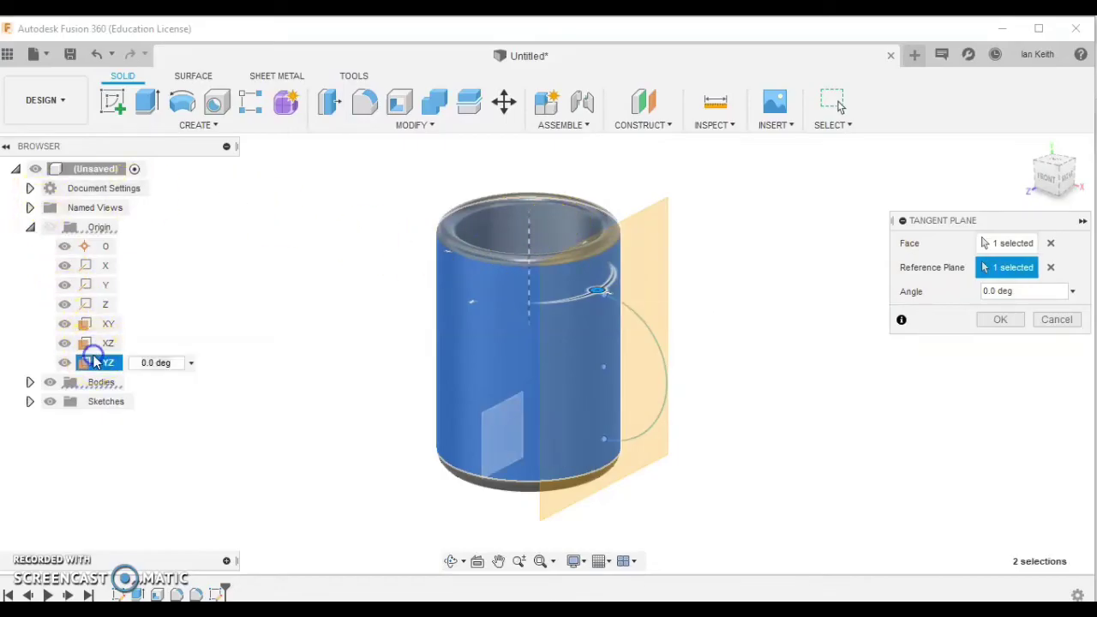
pyautogui.click(997, 320)
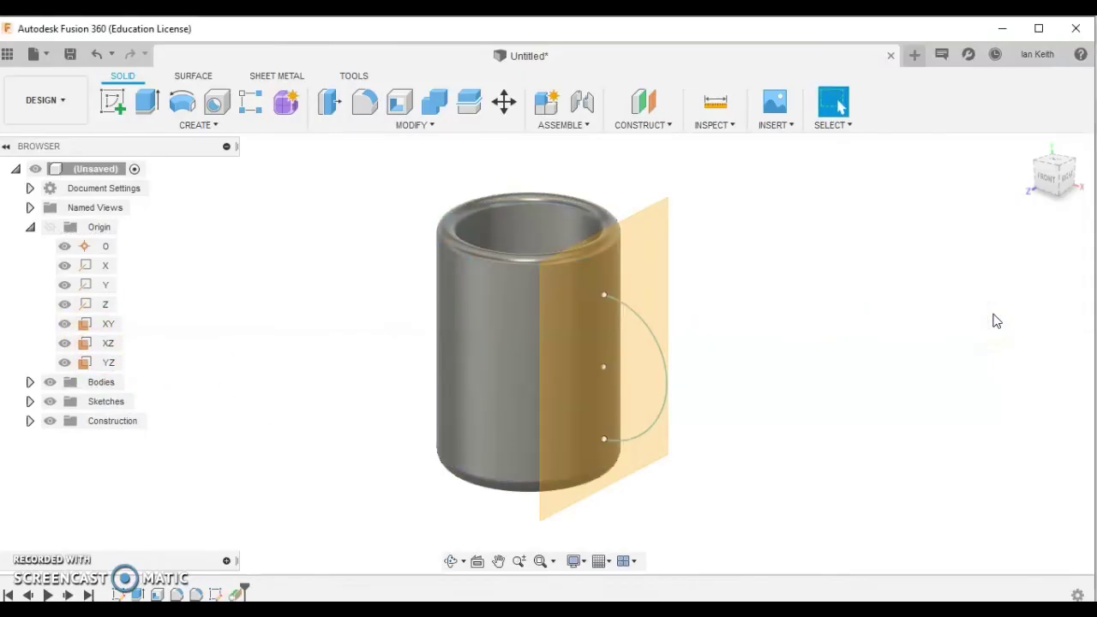
# Start a new sketch on the YZ origin plane and view it straight on.
pyautogui.moveTo(762, 392)
pyautogui.keyDown('shift'); pyautogui.mouseDown(button='middle')
pyautogui.moveTo(762, 417)
pyautogui.moveTo(763, 389)
pyautogui.mouseUp(button='middle'); pyautogui.keyUp('shift')
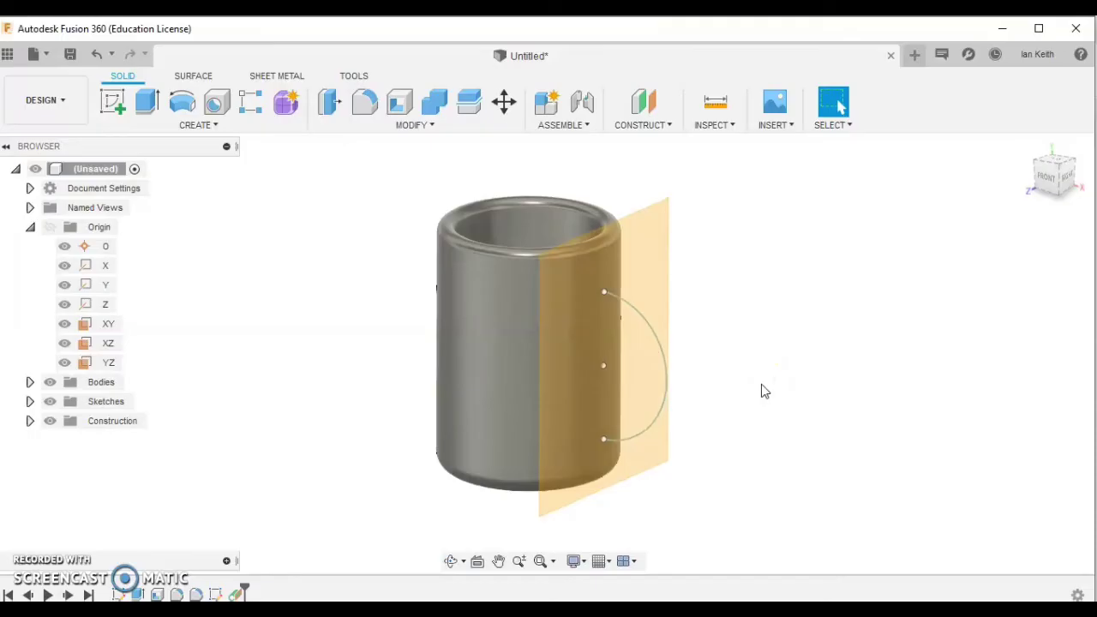
pyautogui.click(113, 105)
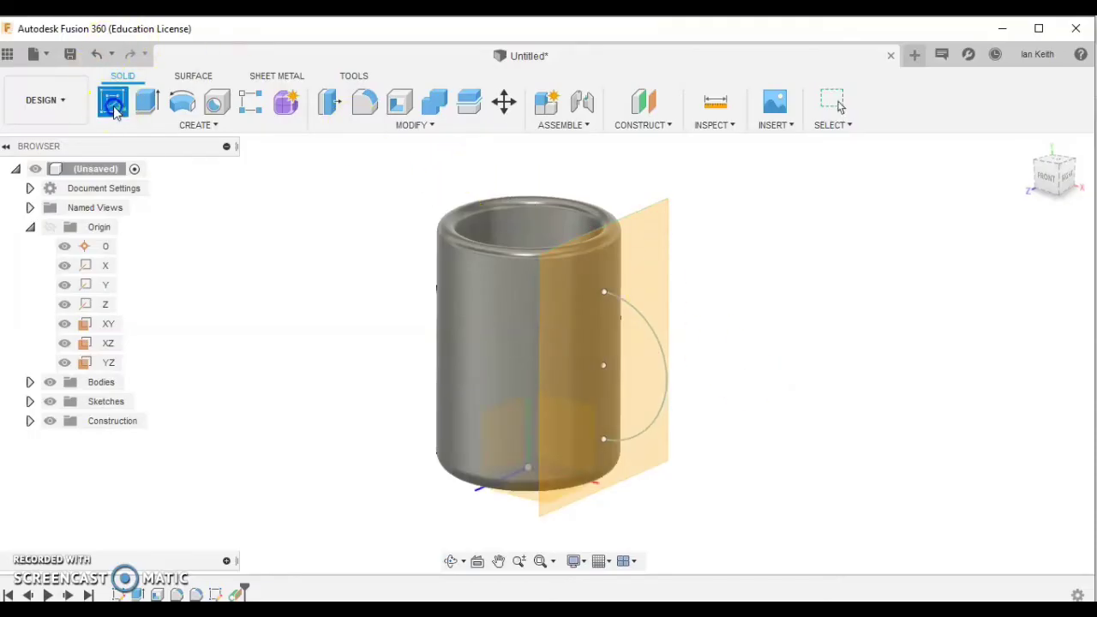
pyautogui.click(665, 207)
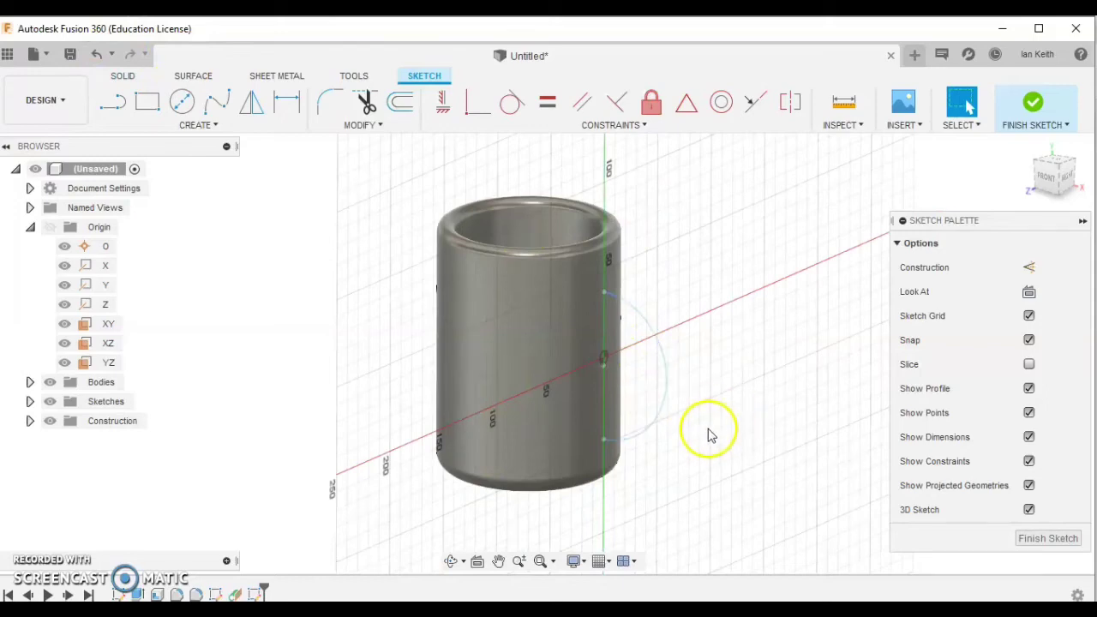
pyautogui.moveTo(710, 434)
pyautogui.keyDown('shift'); pyautogui.mouseDown(button='middle')
pyautogui.moveTo(734, 468)
pyautogui.moveTo(700, 443)
pyautogui.mouseUp(button='middle'); pyautogui.keyUp('shift')
pyautogui.click(1039, 285)
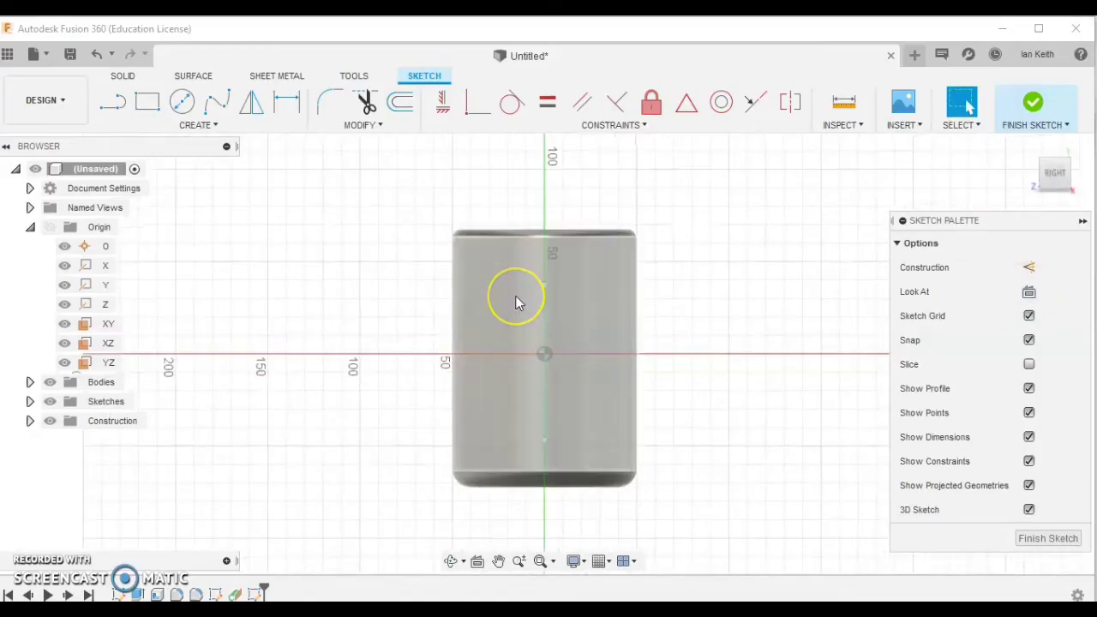
pyautogui.scroll(3, 546, 289)
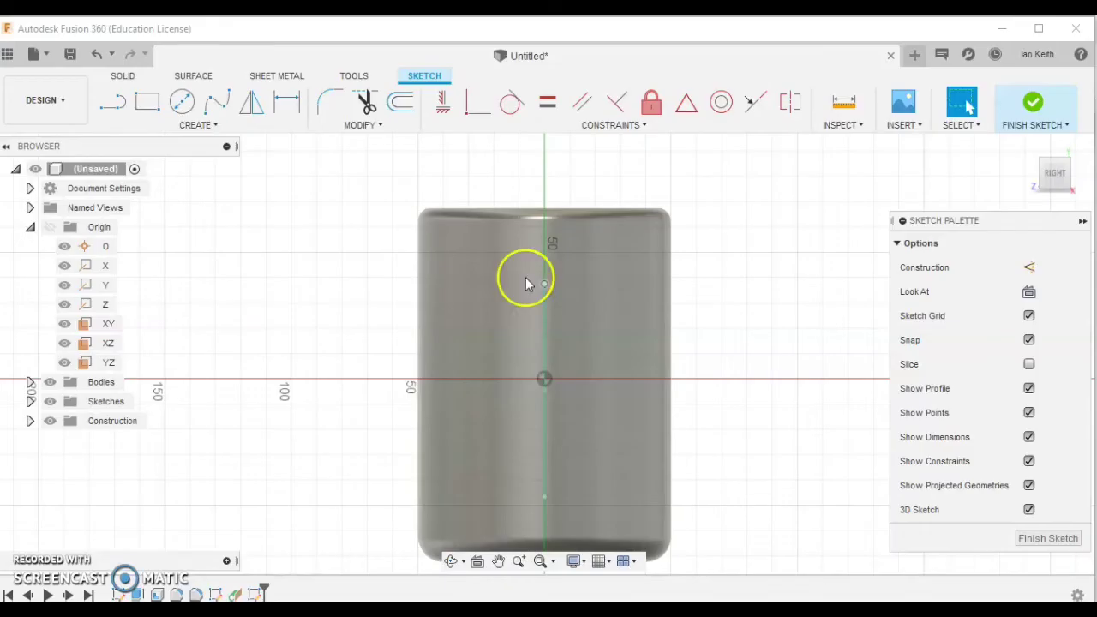
# Draw a 12 mm diameter circle at the top of the handle curve and finish the sketch.
pyautogui.click(182, 107)
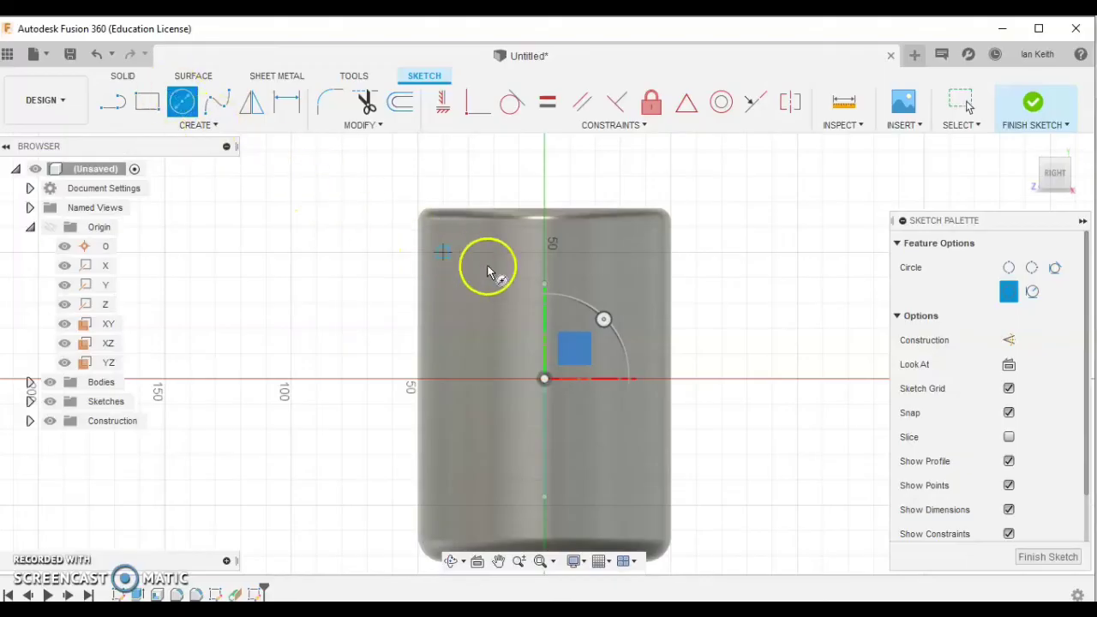
pyautogui.click(545, 284)
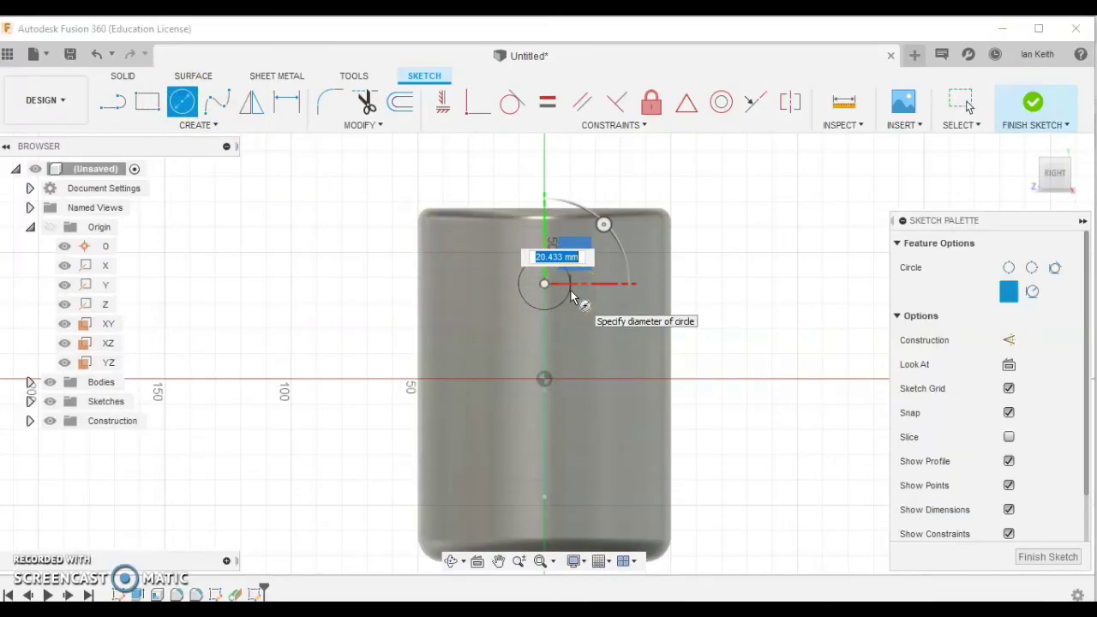
pyautogui.write('12')
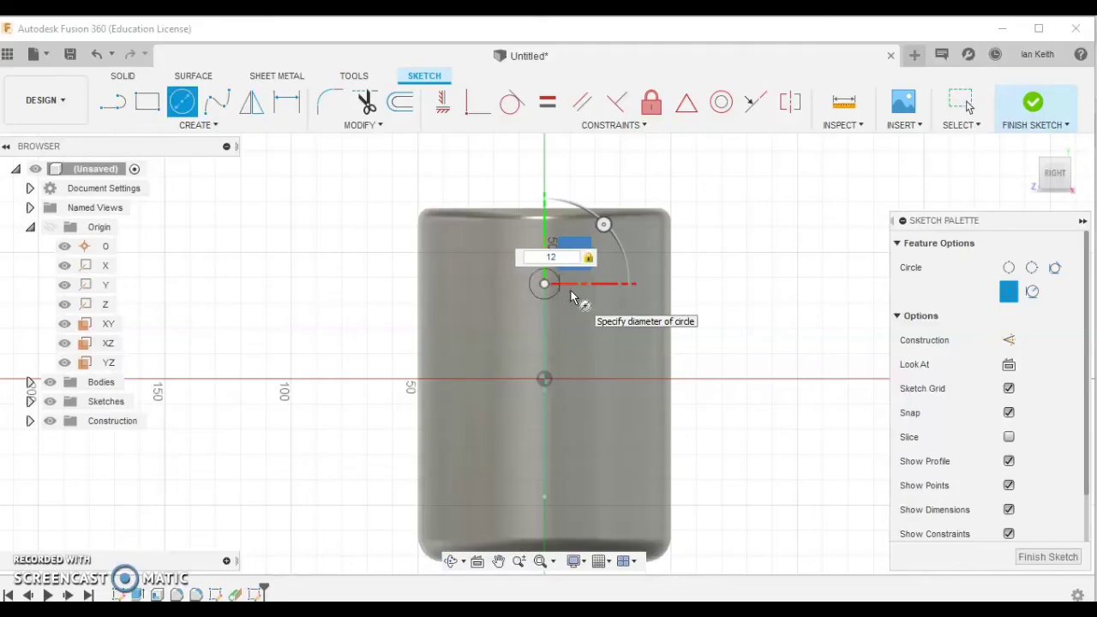
pyautogui.press('Return')
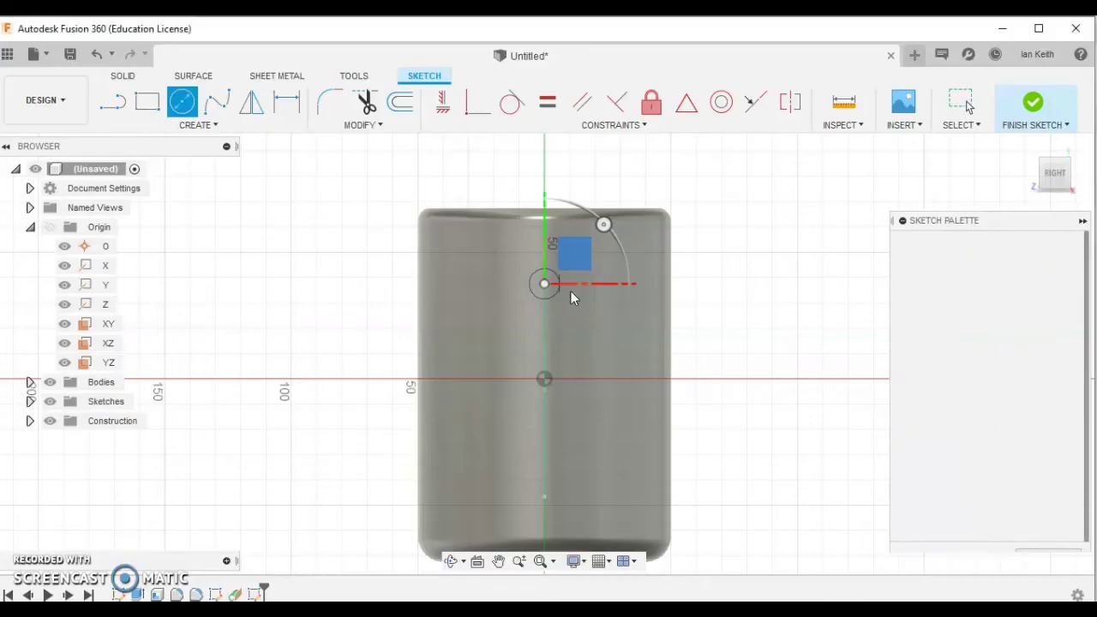
pyautogui.press('Escape')
pyautogui.click(610, 333)
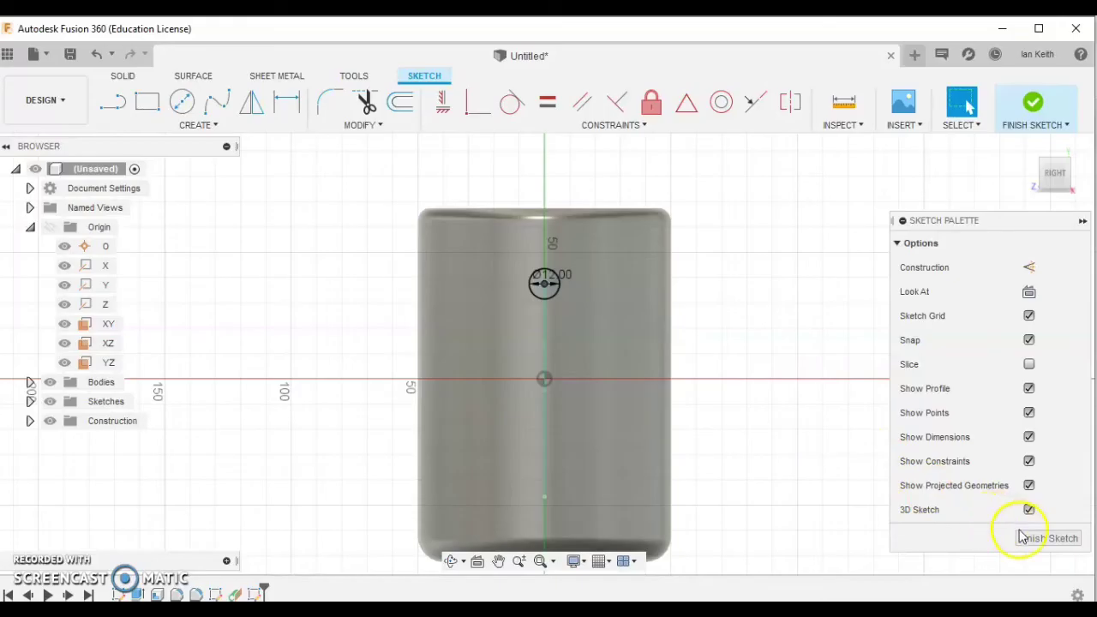
pyautogui.click(1025, 536)
pyautogui.moveTo(600, 348)
pyautogui.keyDown('shift'); pyautogui.mouseDown(button='middle')
pyautogui.moveTo(717, 397)
pyautogui.moveTo(616, 384)
pyautogui.moveTo(661, 404)
pyautogui.mouseUp(button='middle'); pyautogui.keyUp('shift')
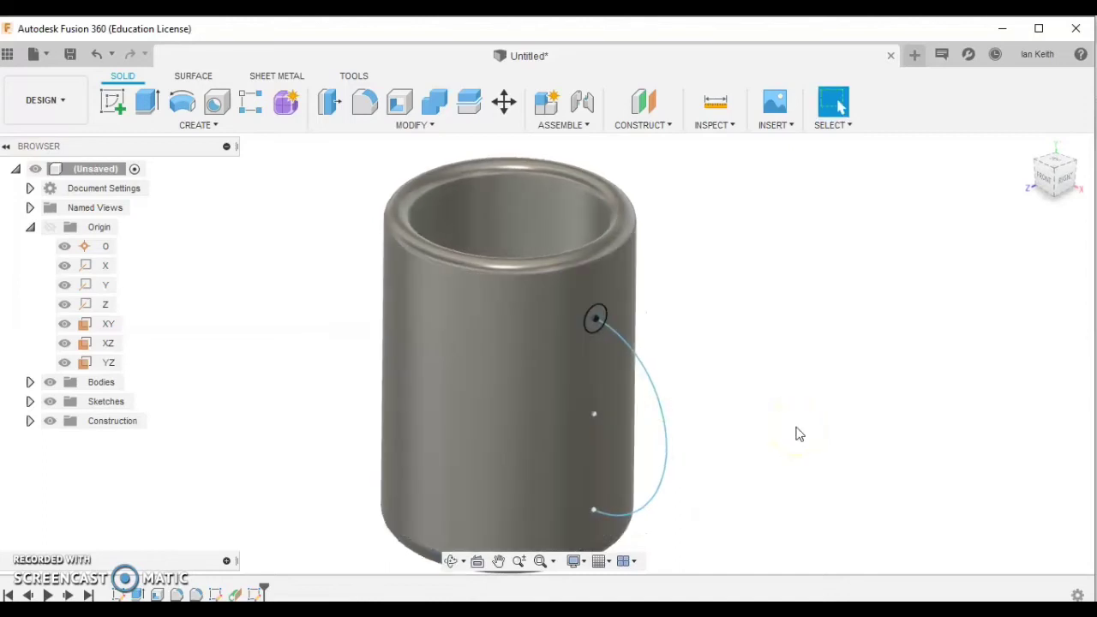
pyautogui.click(642, 360)
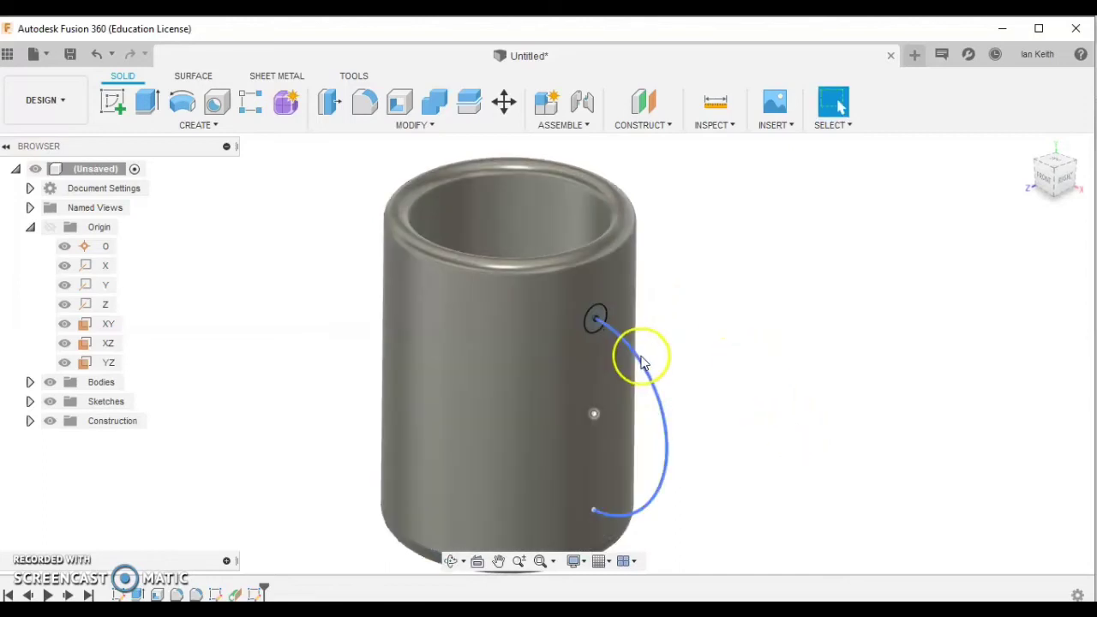
# Sweep the 12 mm circle along the handle curve with a Join operation to form the handle.
pyautogui.click(742, 458)
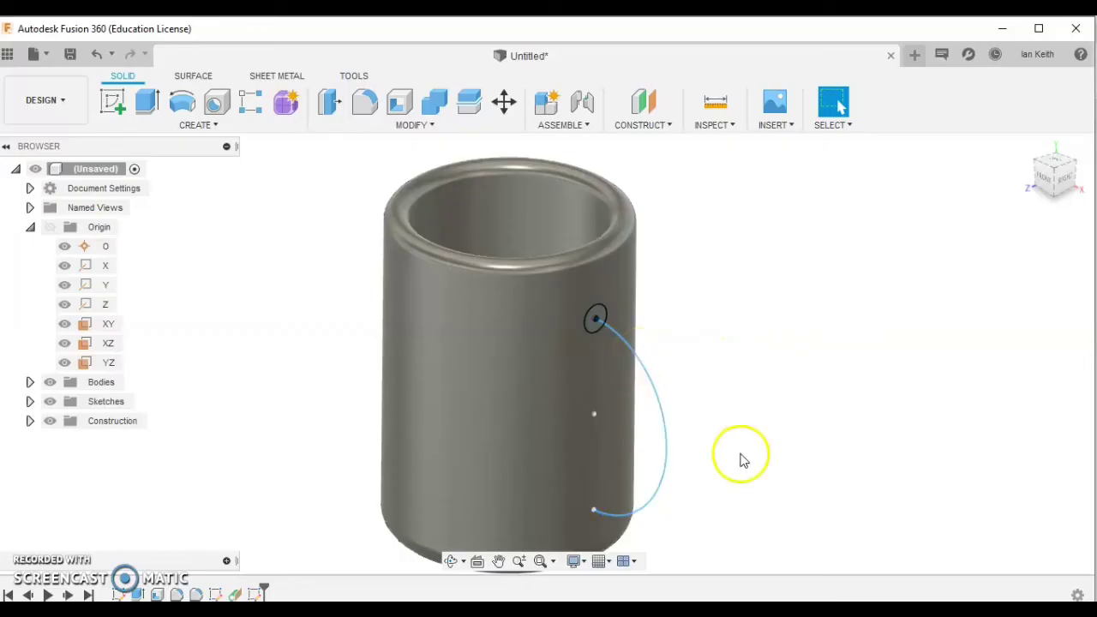
pyautogui.click(210, 126)
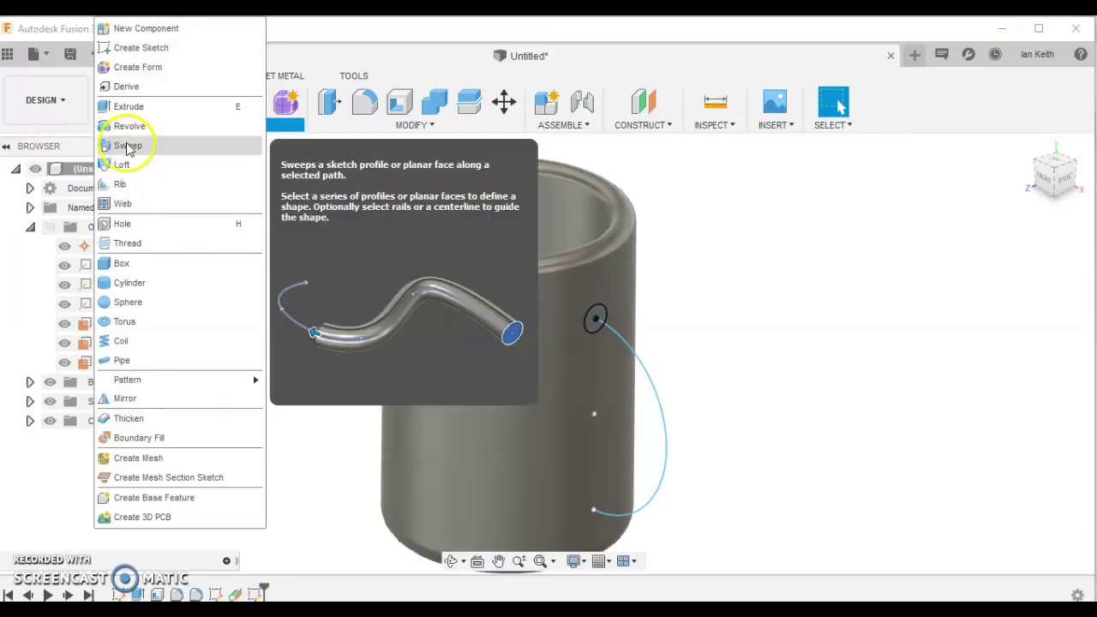
pyautogui.click(128, 146)
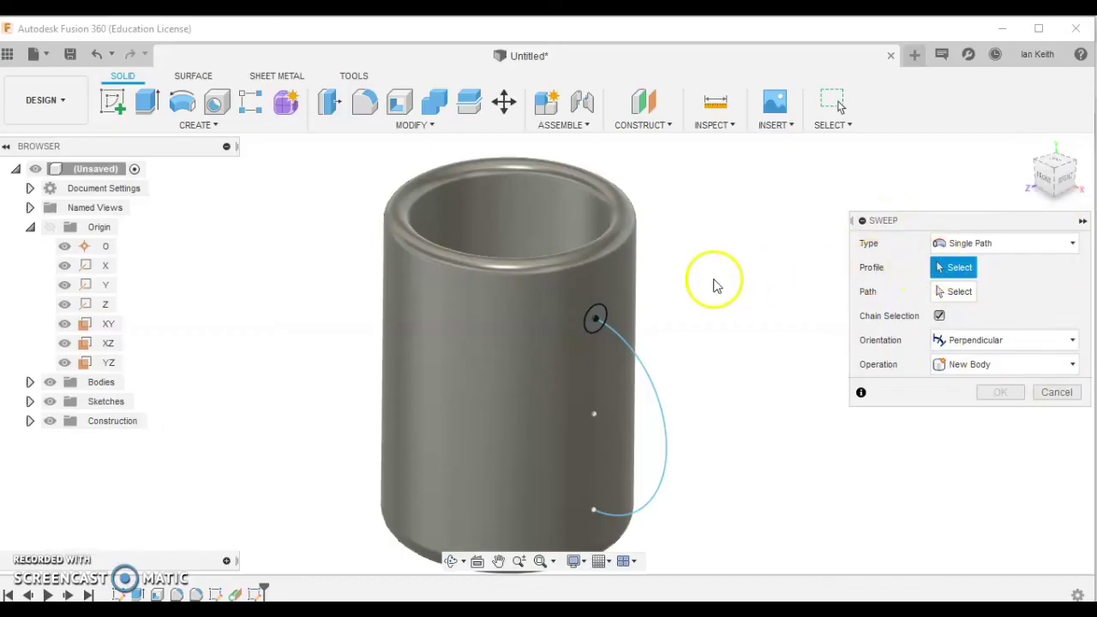
pyautogui.click(598, 319)
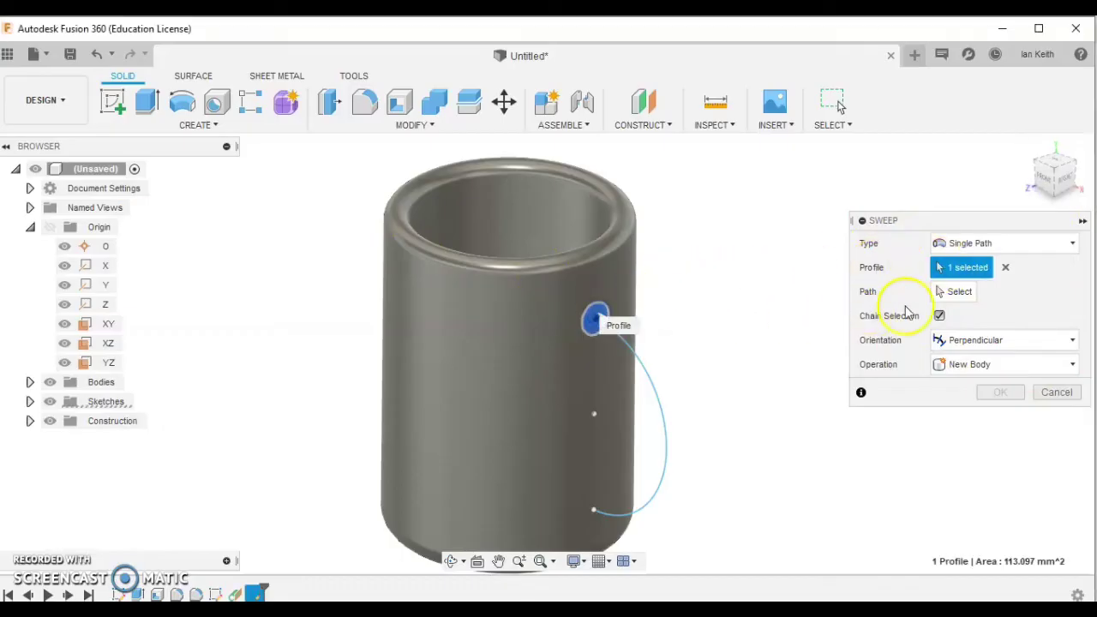
pyautogui.click(951, 293)
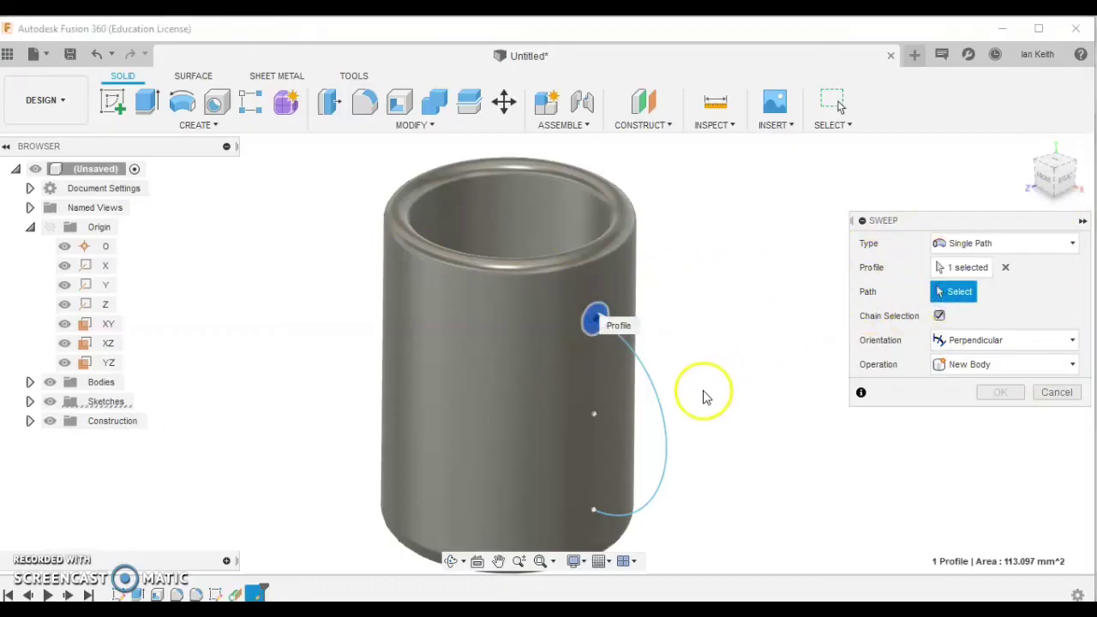
pyautogui.click(661, 413)
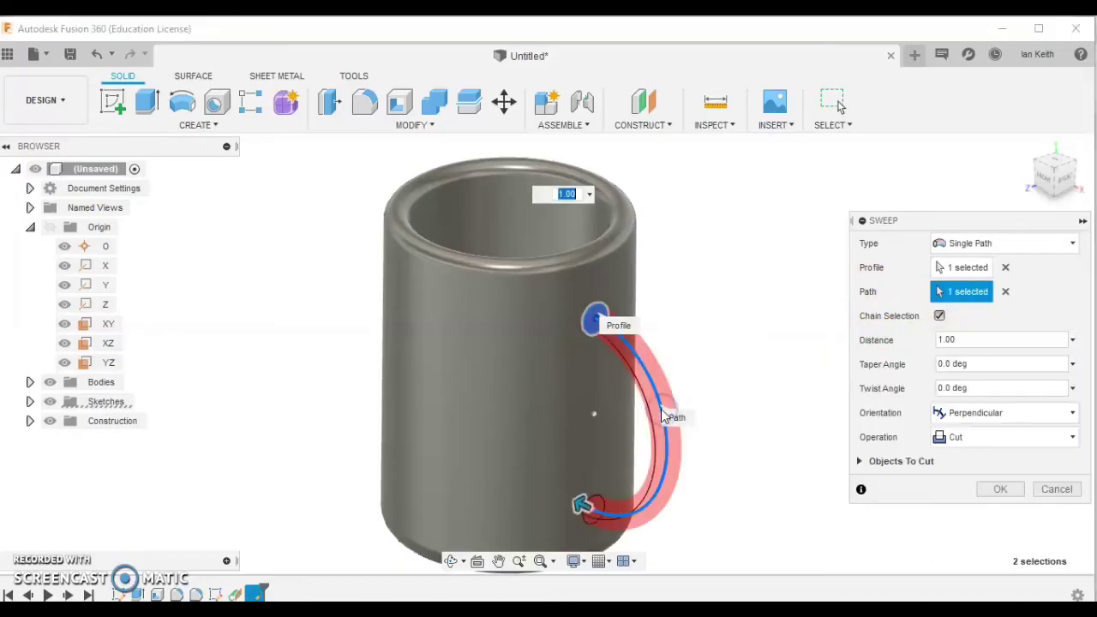
pyautogui.click(964, 440)
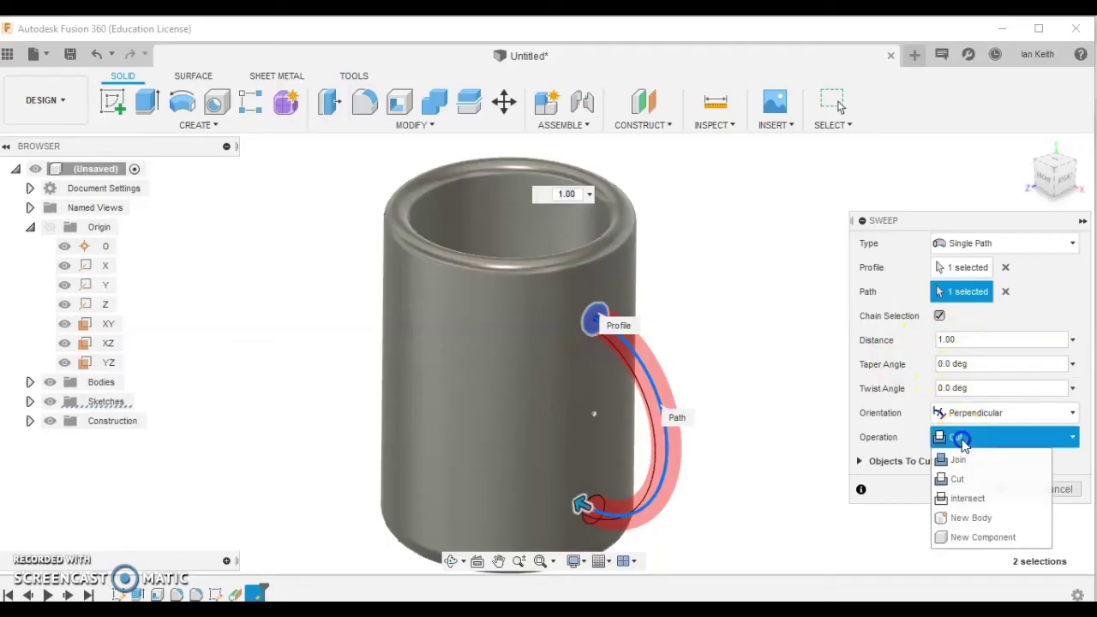
pyautogui.click(969, 463)
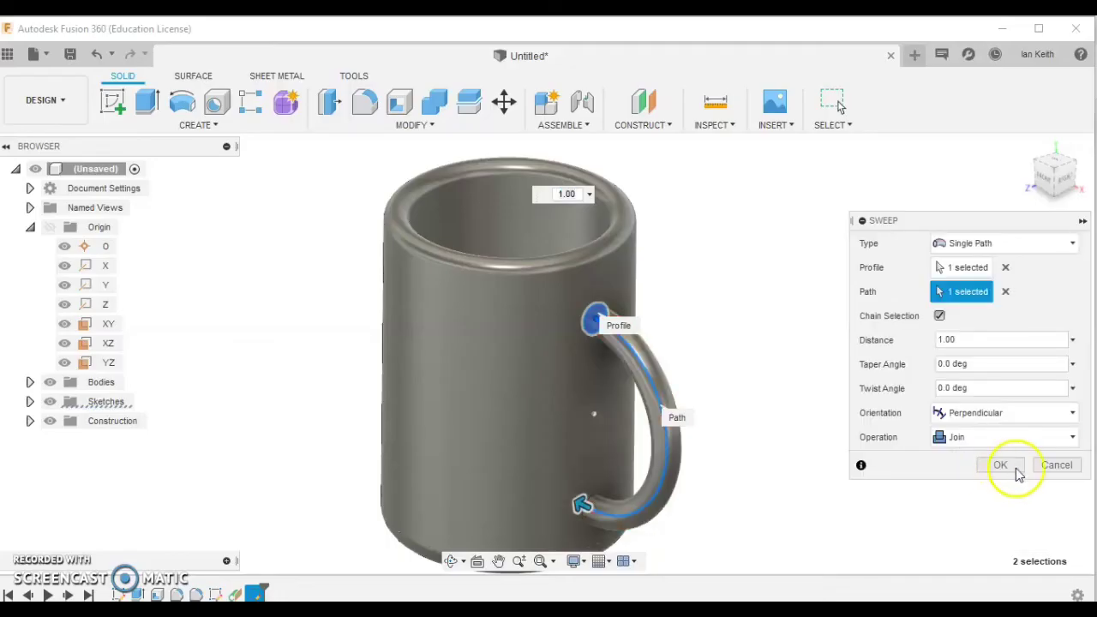
pyautogui.click(1005, 468)
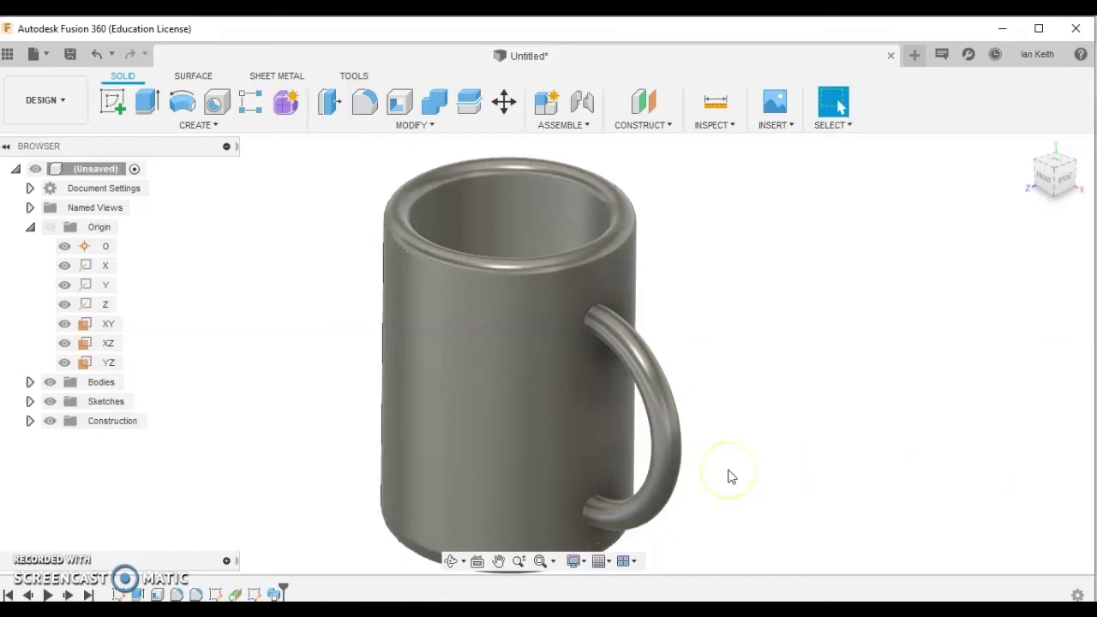
# Snap the mug to a standard ViewCube orientation and fit it entirely in view.
pyautogui.click(1054, 173)
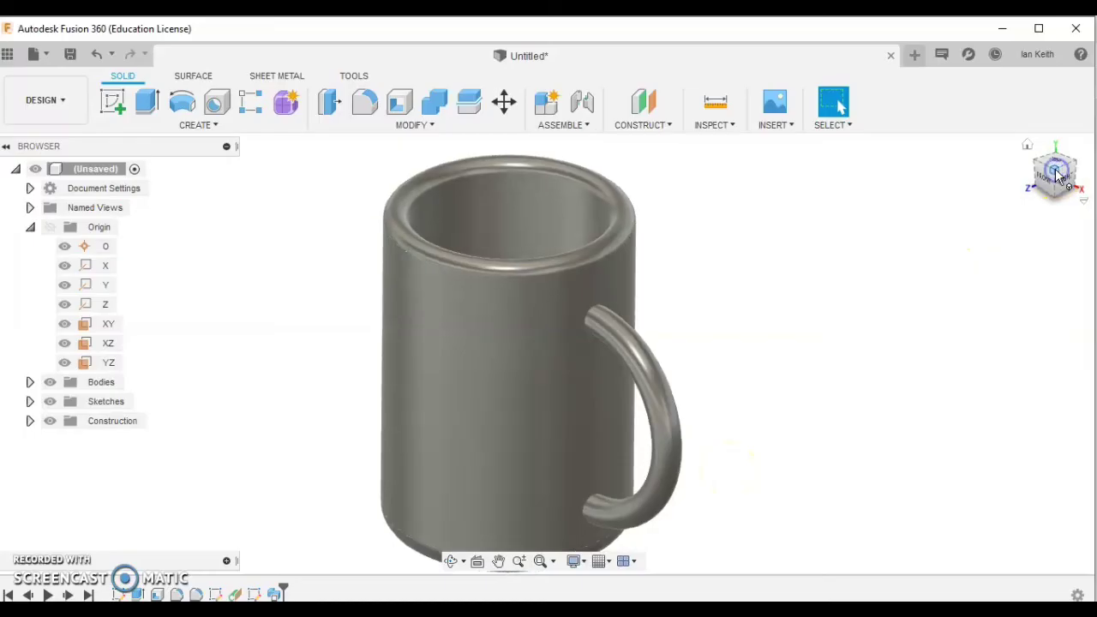
pyautogui.click(538, 561)
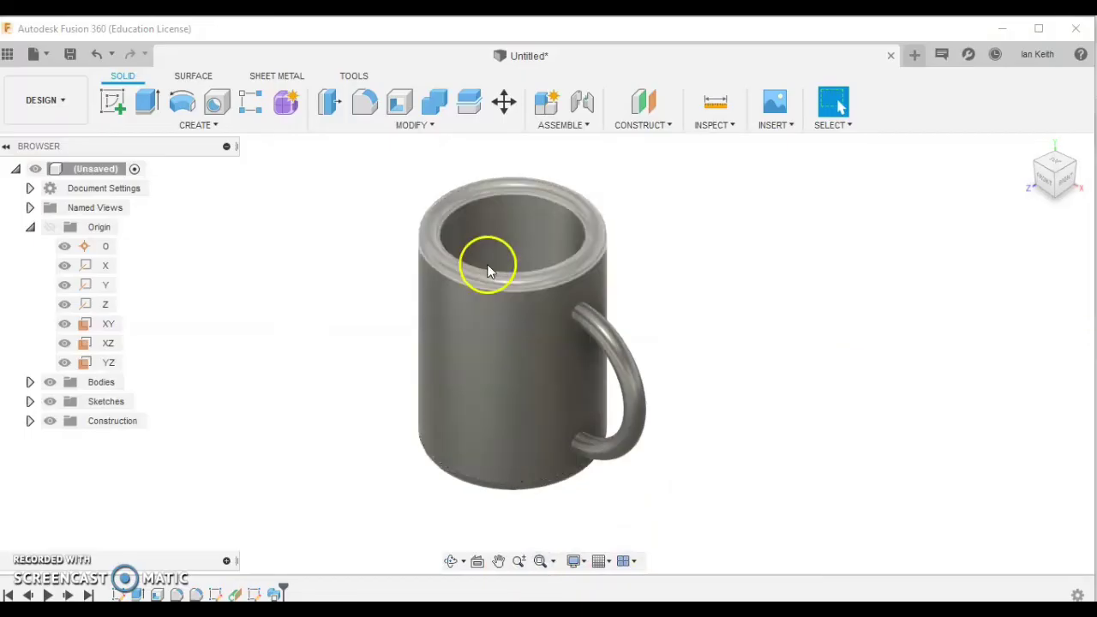
pyautogui.click(415, 127)
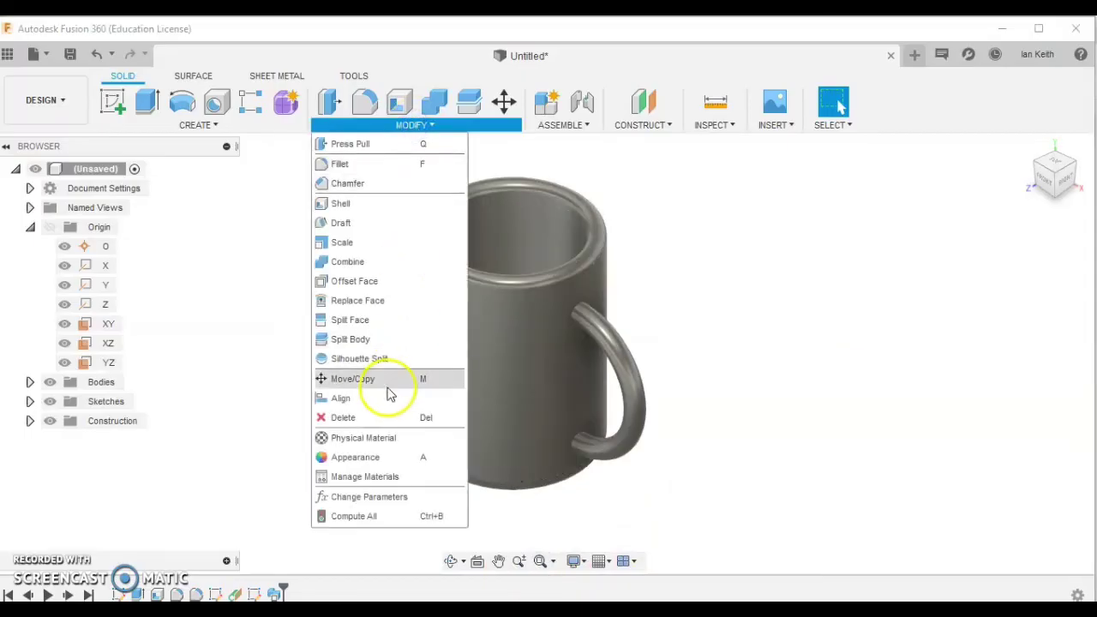
# Search 'red' and add Aluminum - Anodized Glossy (Red) to In This Design.
pyautogui.click(372, 461)
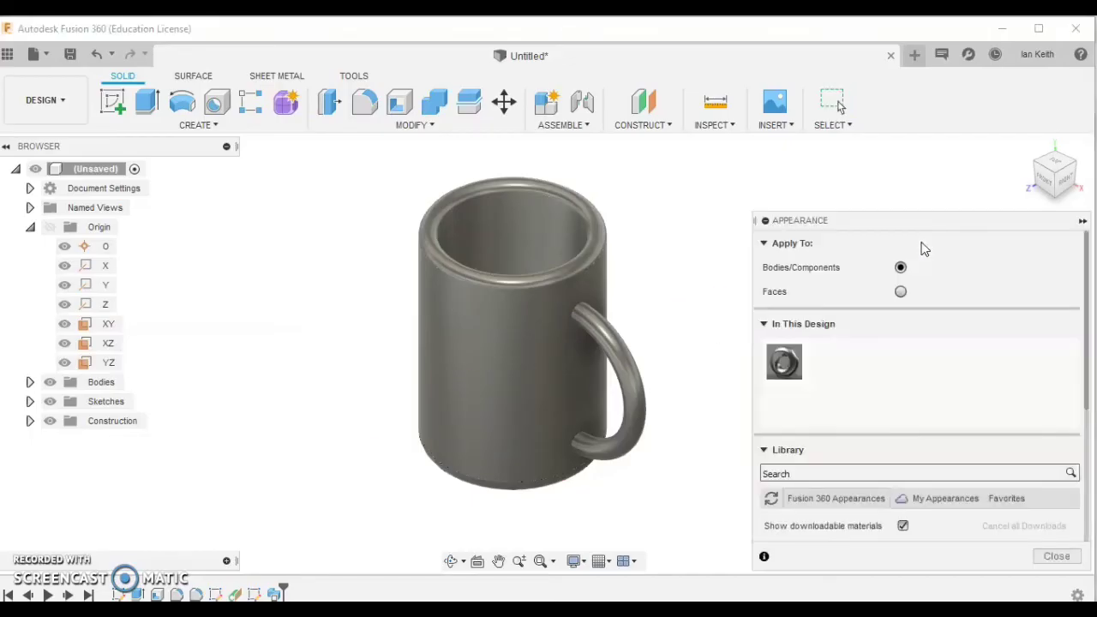
pyautogui.click(924, 171)
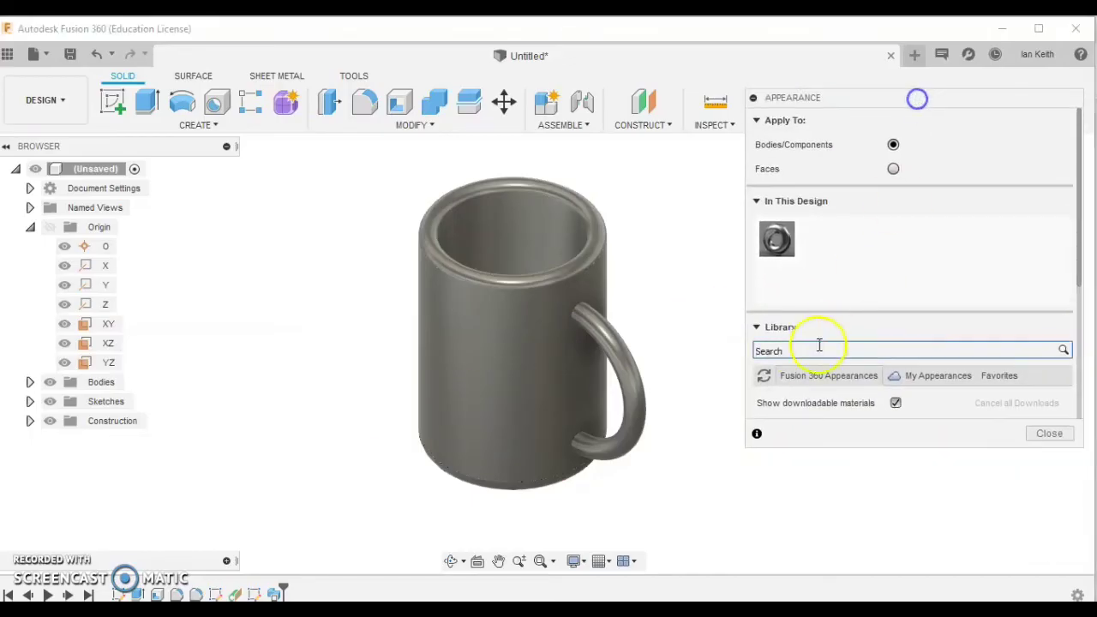
pyautogui.click(793, 353)
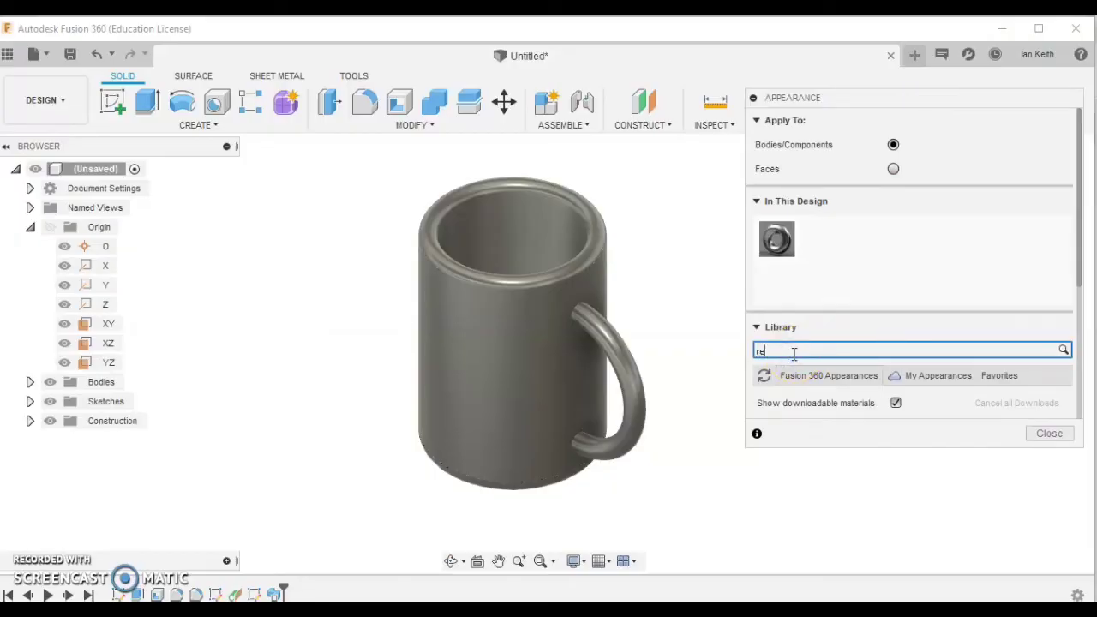
pyautogui.write('red')
pyautogui.press('Return')
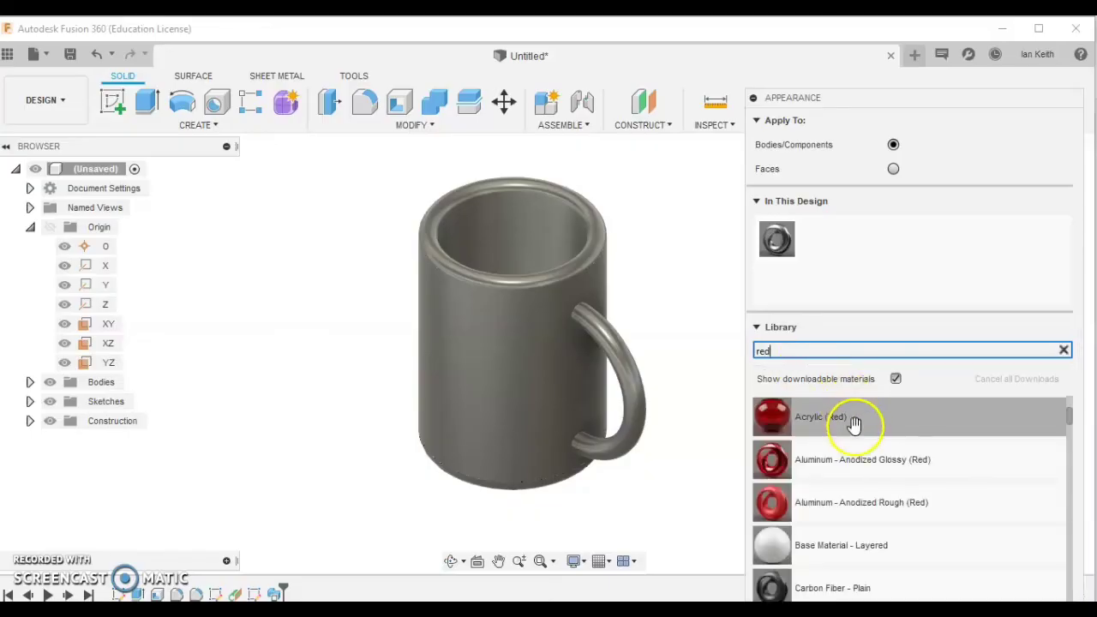
pyautogui.moveTo(858, 468); pyautogui.dragTo(871, 238)
# Search 'black' and add Plastic - Glossy (Black) to In This Design.
pyautogui.click(817, 353)
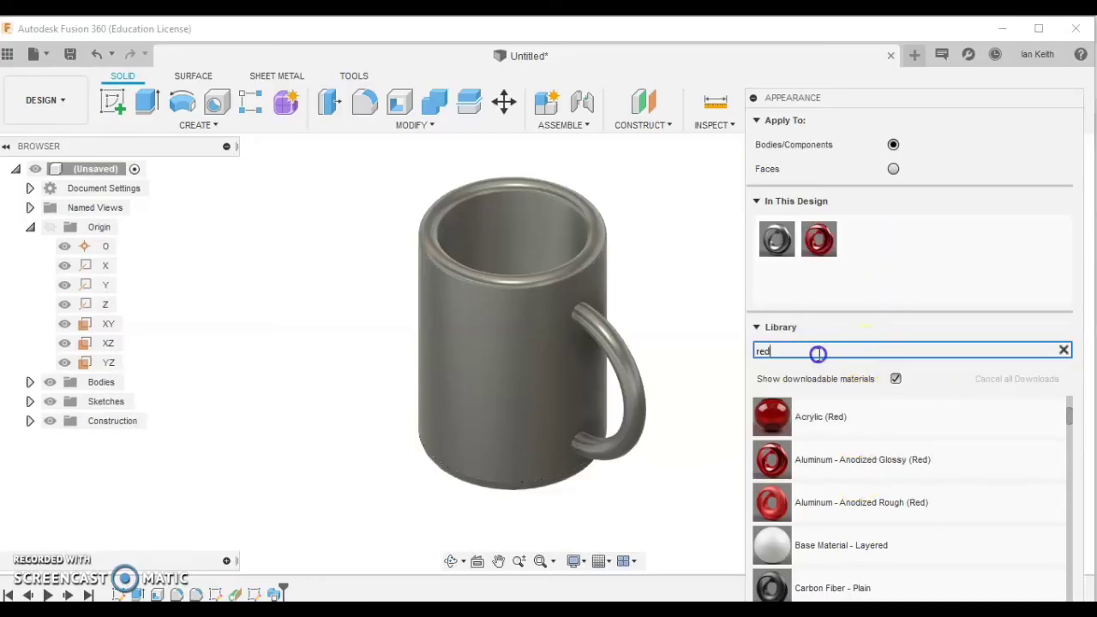
pyautogui.write('black')
pyautogui.moveTo(770, 415); pyautogui.dragTo(877, 242)
pyautogui.click(837, 278)
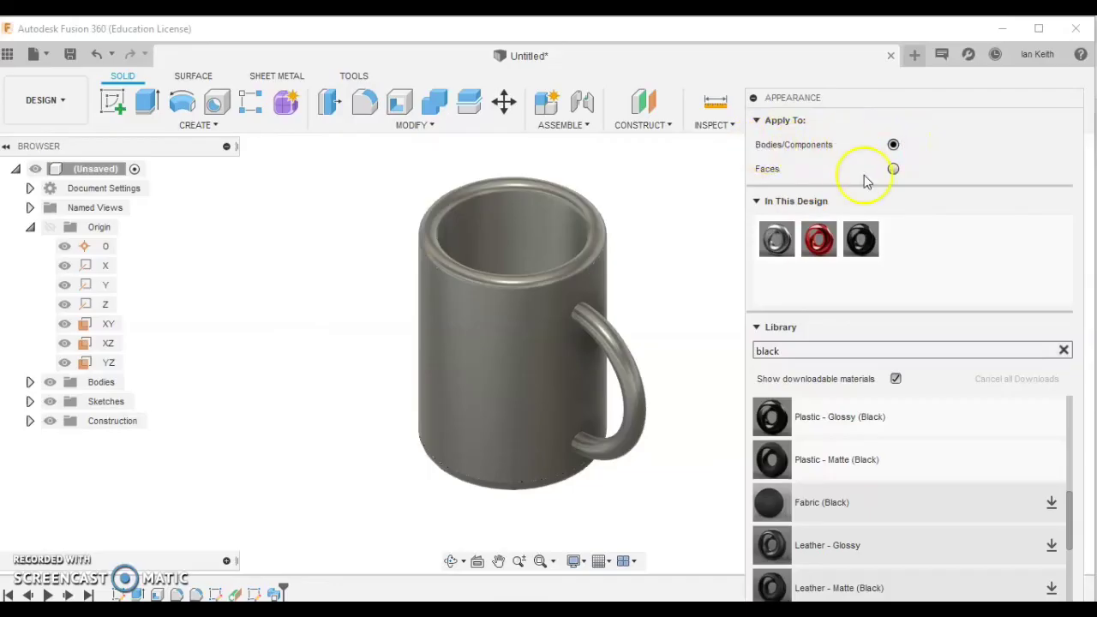
# Apply red anodized aluminum to the whole mug, then glossy black plastic to the inner face and handle.
pyautogui.moveTo(822, 244); pyautogui.dragTo(566, 264)
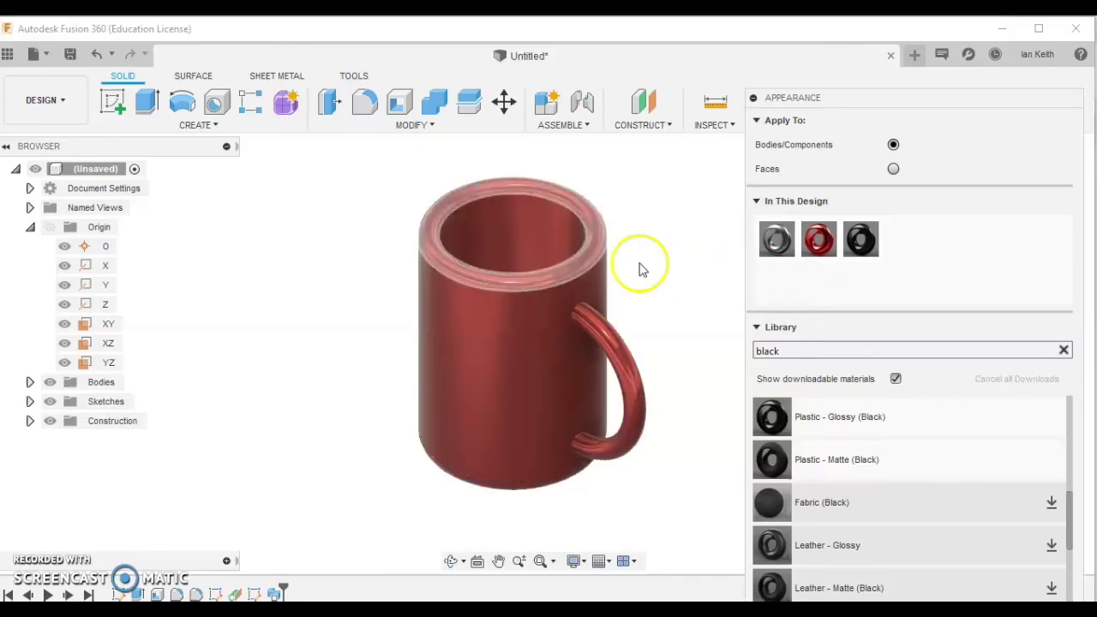
pyautogui.click(893, 169)
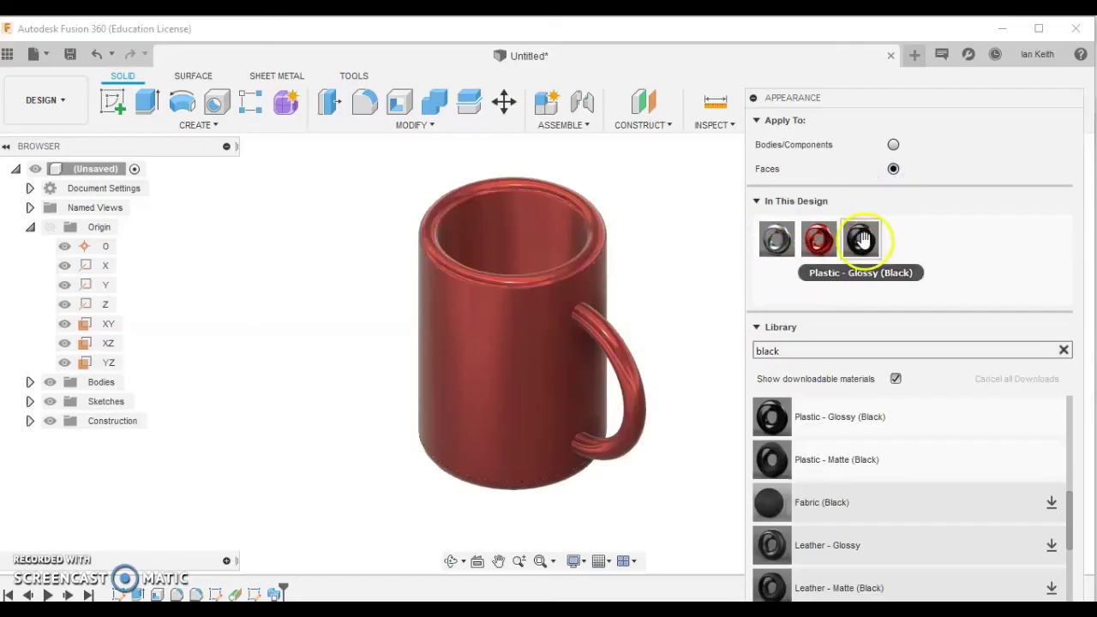
pyautogui.moveTo(862, 238); pyautogui.dragTo(845, 248)
pyautogui.moveTo(541, 241); pyautogui.dragTo(612, 284)
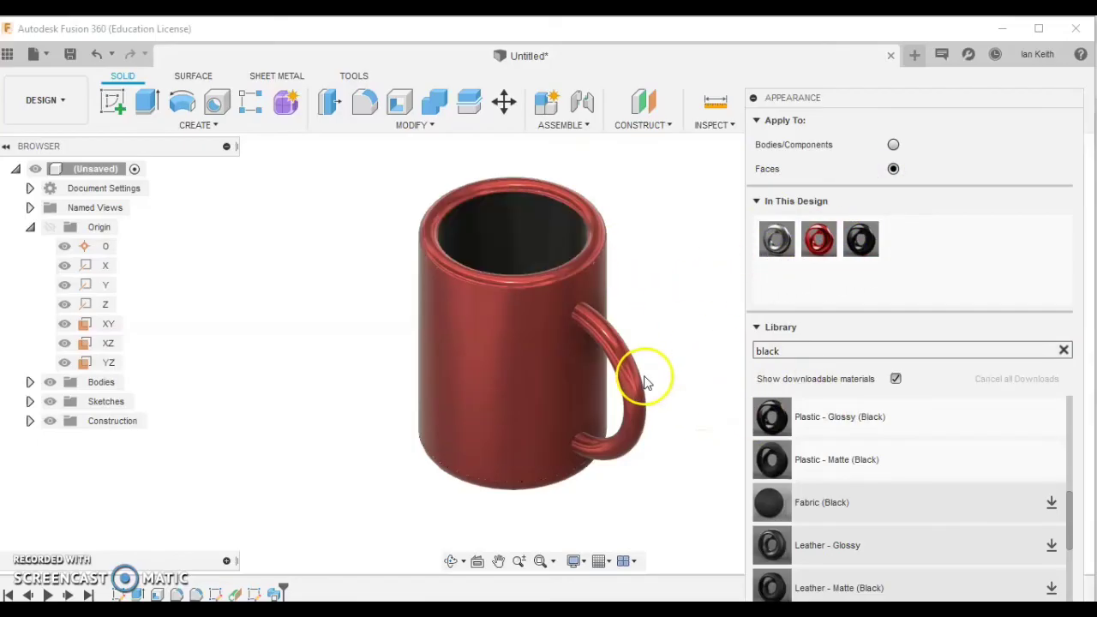
pyautogui.moveTo(861, 239); pyautogui.dragTo(632, 377)
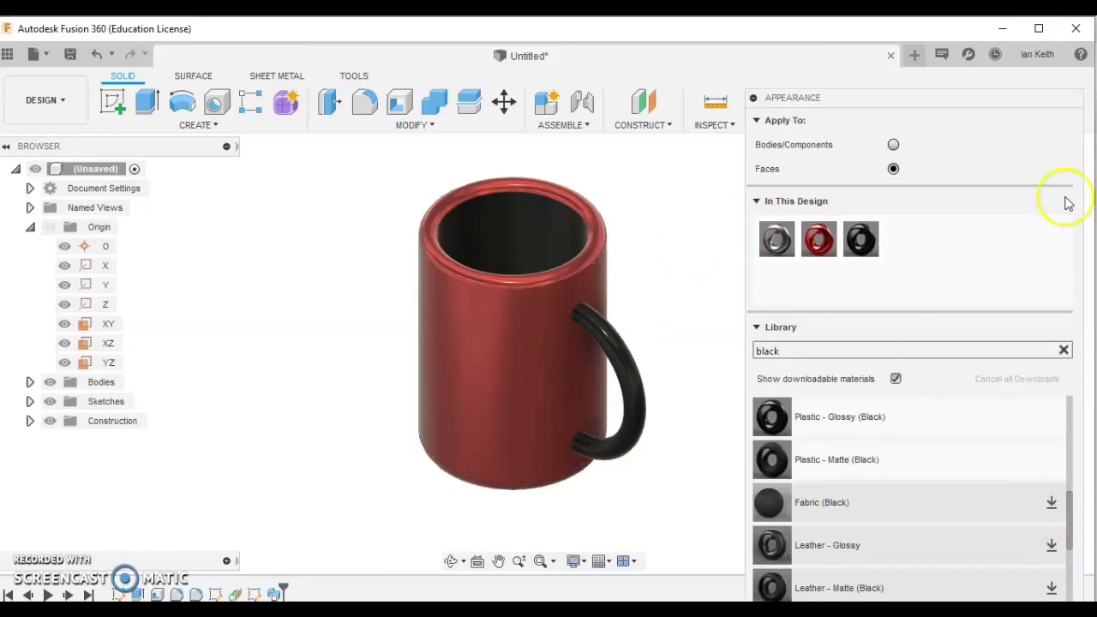
pyautogui.moveTo(1020, 101); pyautogui.dragTo(1003, 40)
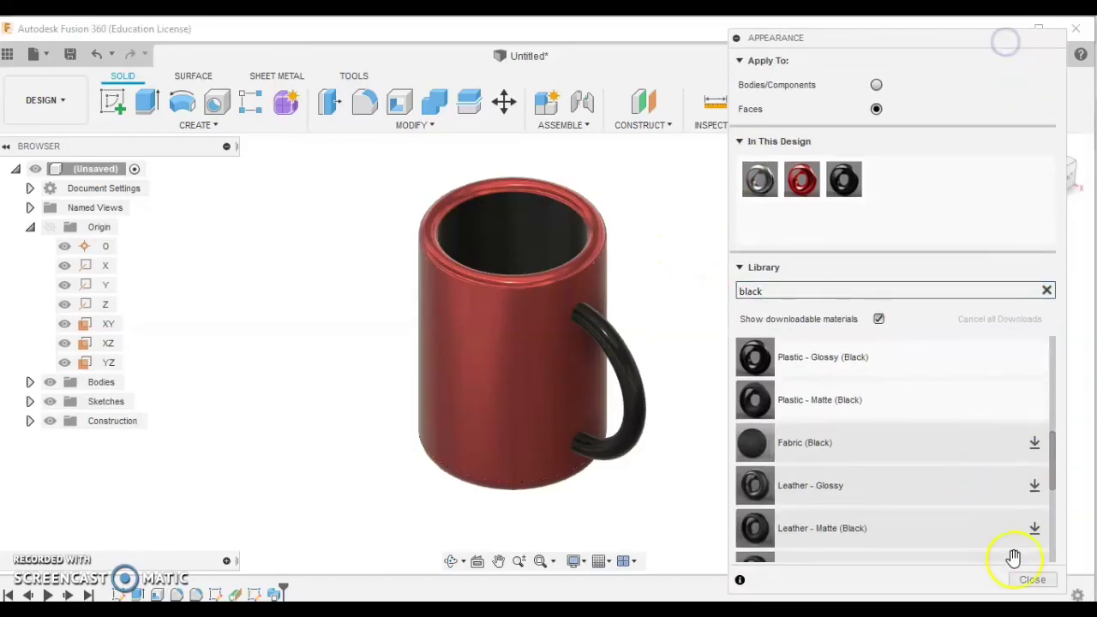
pyautogui.click(1034, 581)
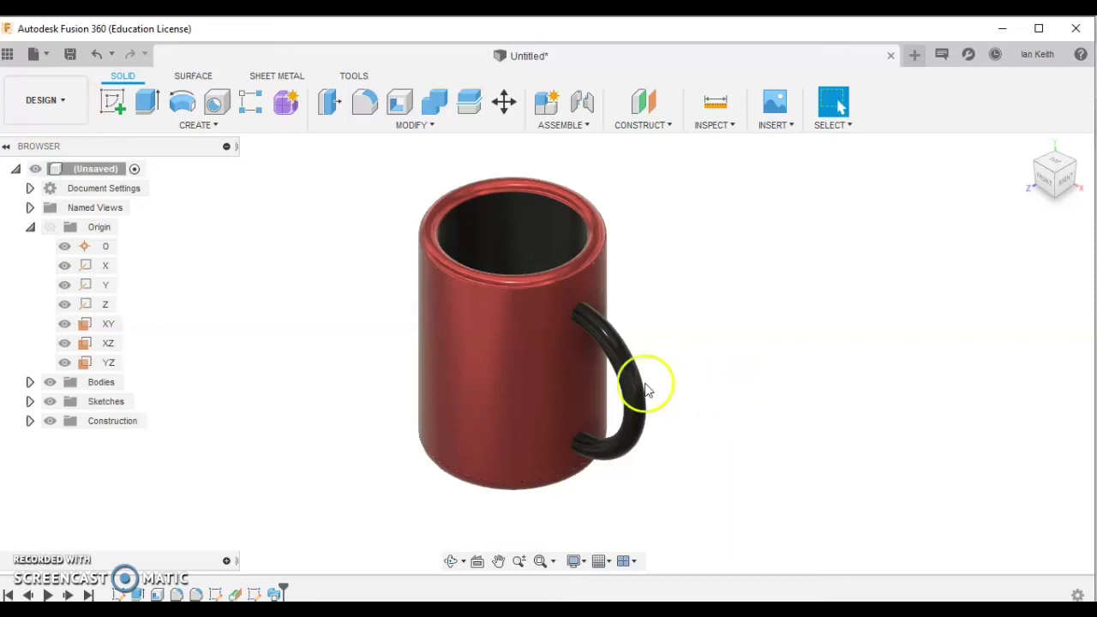
# Save the design under the name 'Coffe Mug', keeping the My First Project location.
pyautogui.click(70, 55)
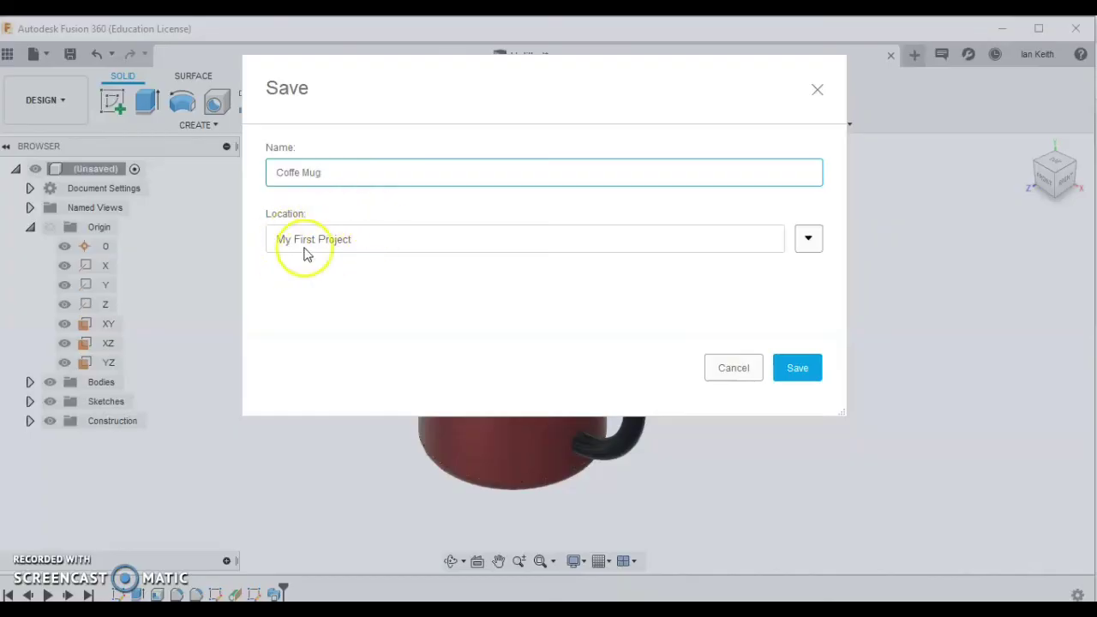
pyautogui.click(794, 370)
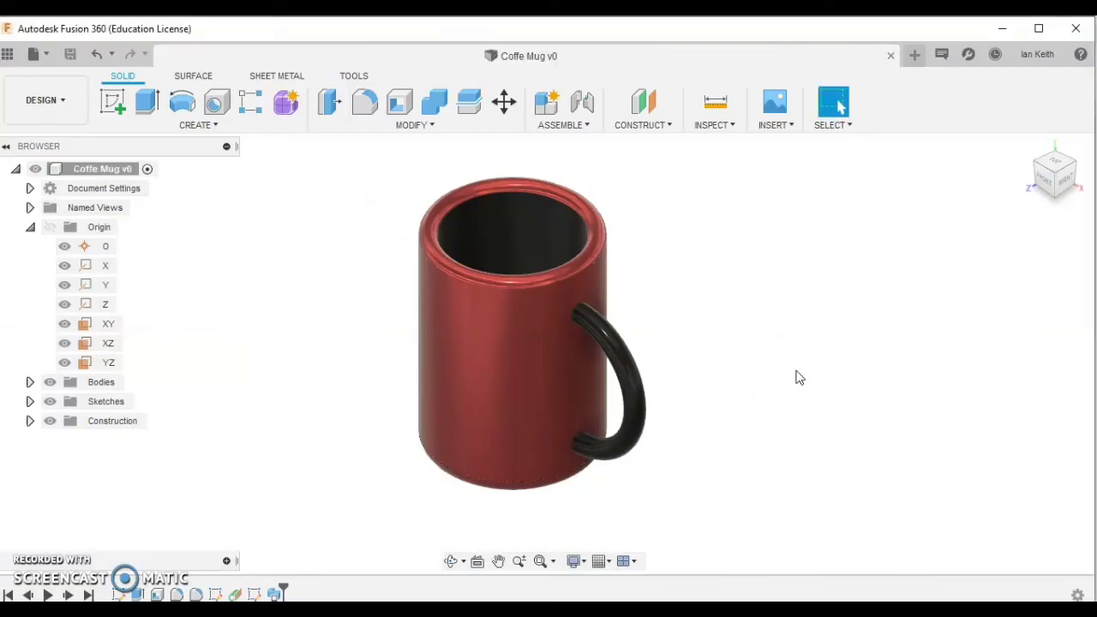
# Switch from the DESIGN workspace to the RENDER workspace.
pyautogui.click(57, 100)
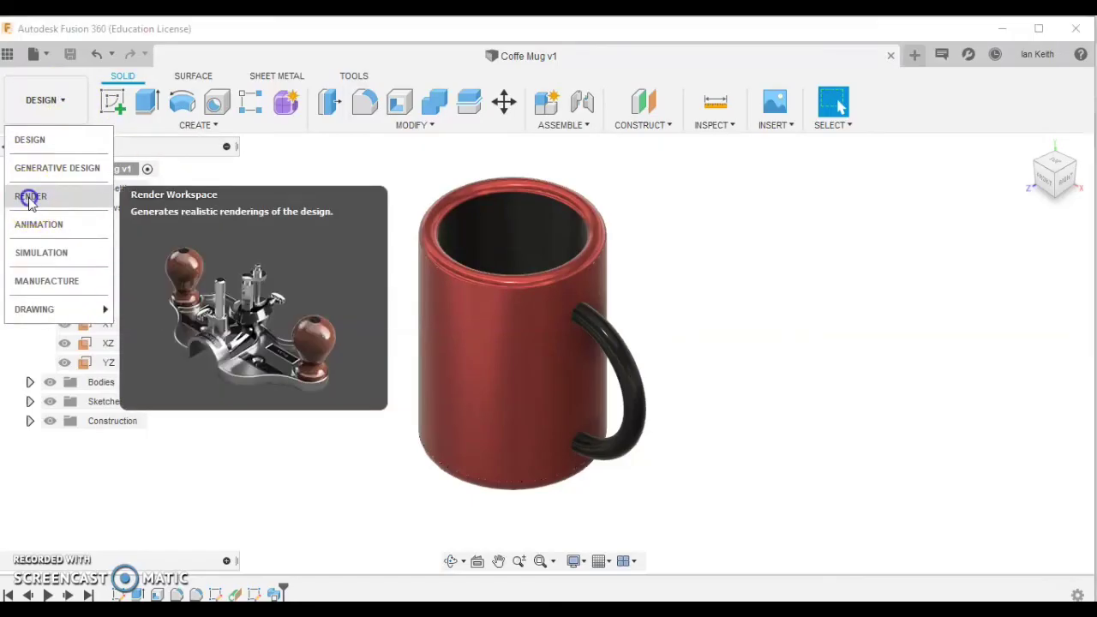
pyautogui.click(28, 197)
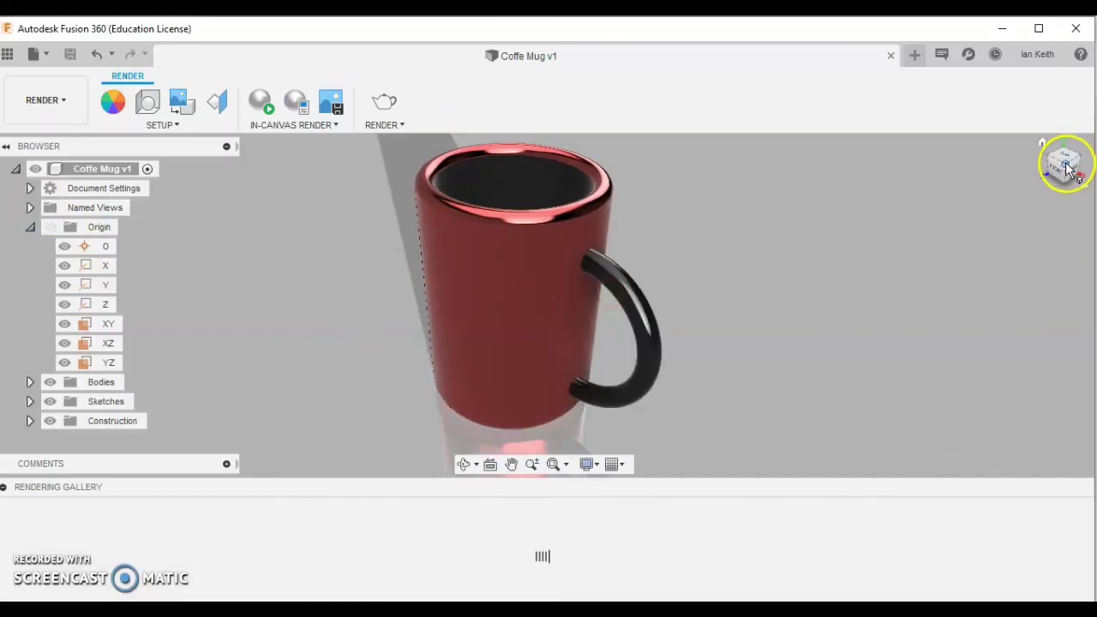
pyautogui.click(612, 323)
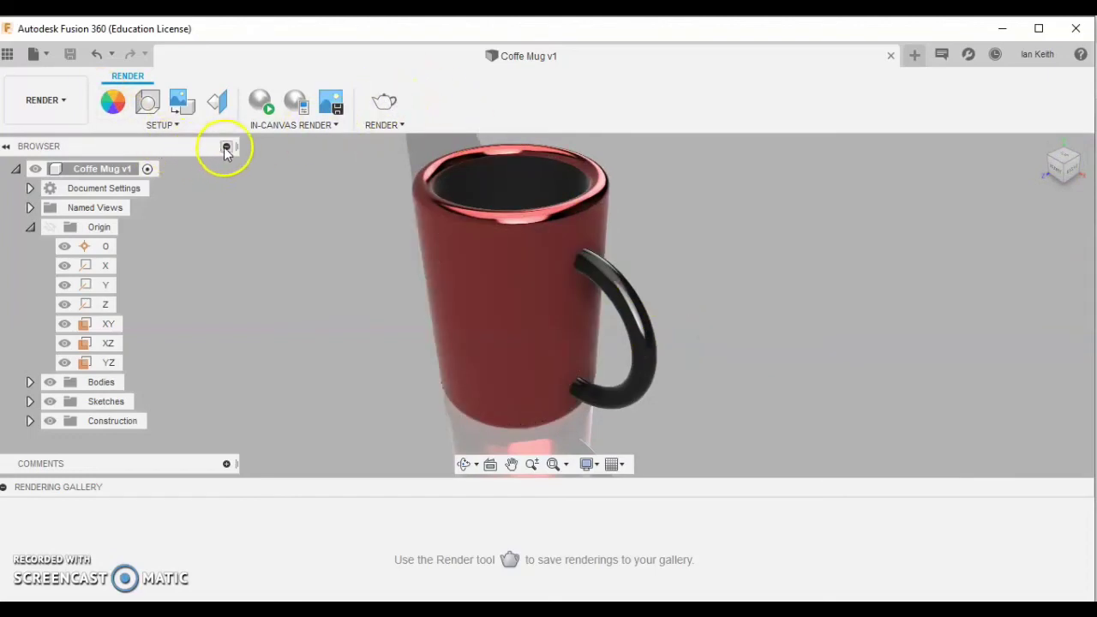
# Capture the current view as a PNG with default image options and save it to the computer.
pyautogui.click(331, 106)
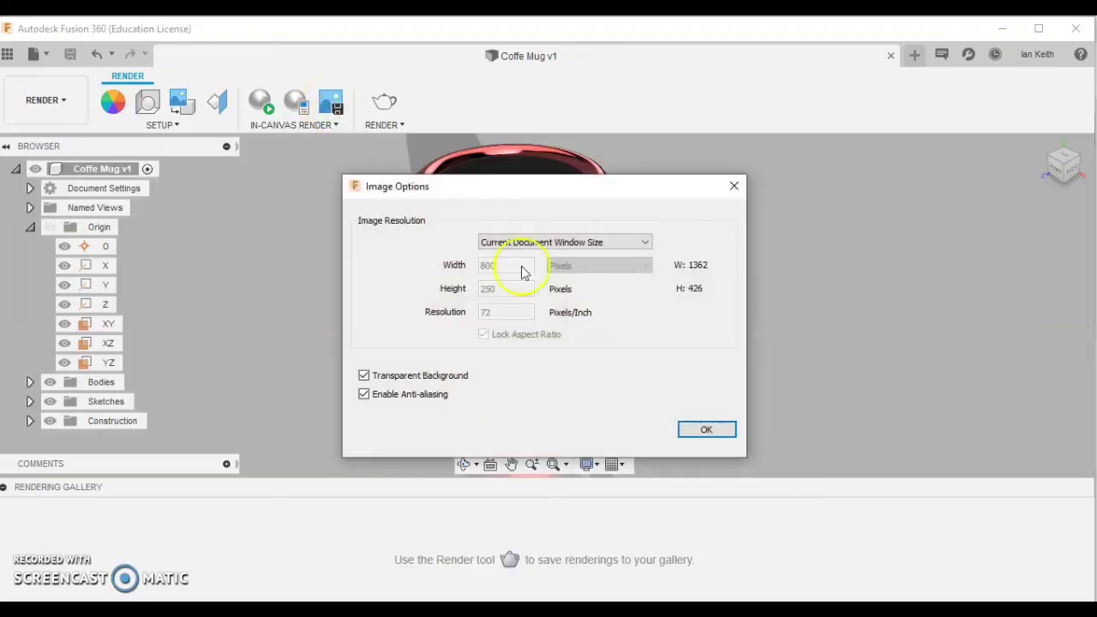
pyautogui.click(703, 429)
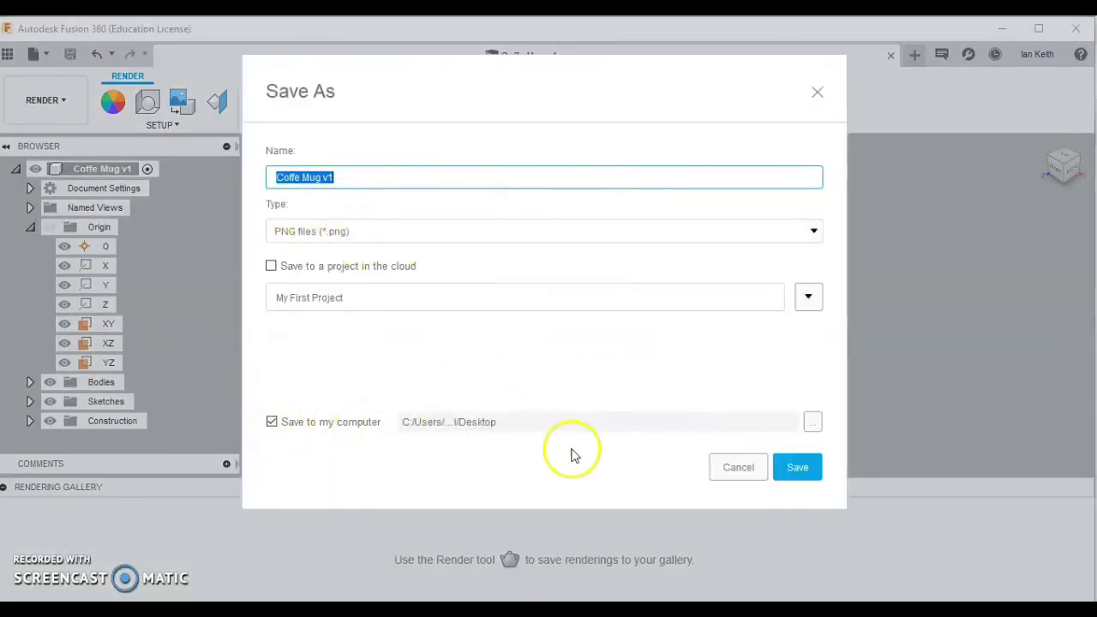
pyautogui.click(795, 477)
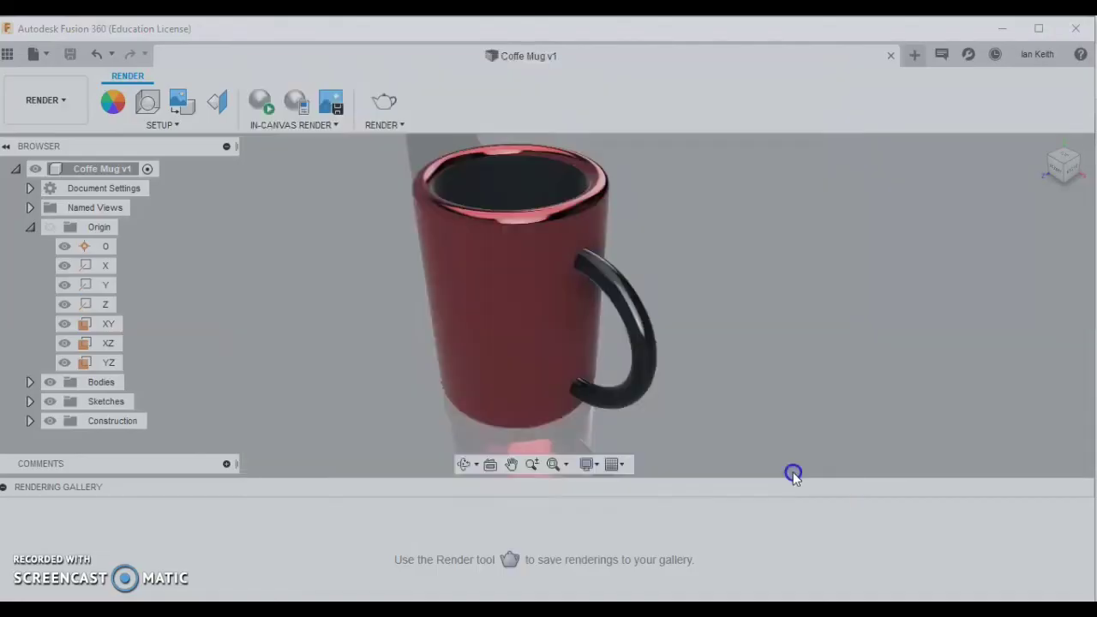